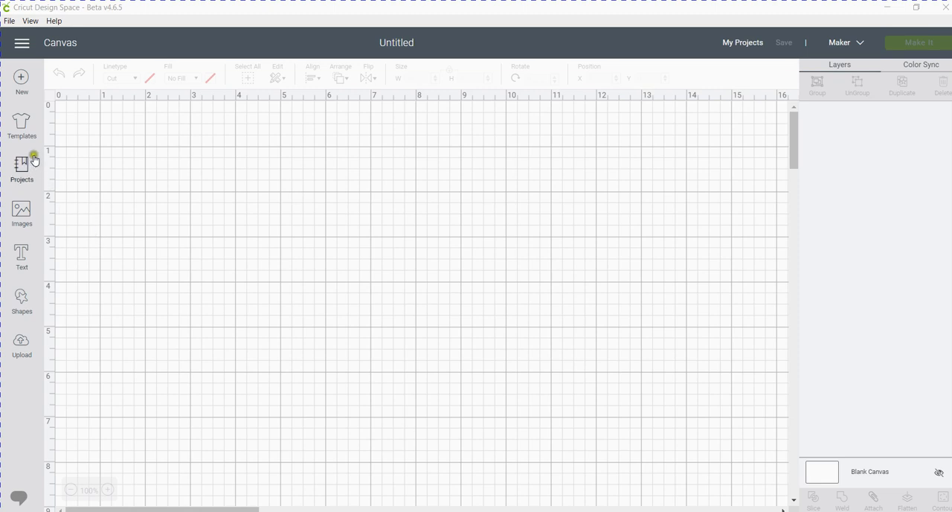
Open the image library's cartridges and search the image sets for "close to my heart".
{"action": "left_click", "coordinate": [21, 214]}
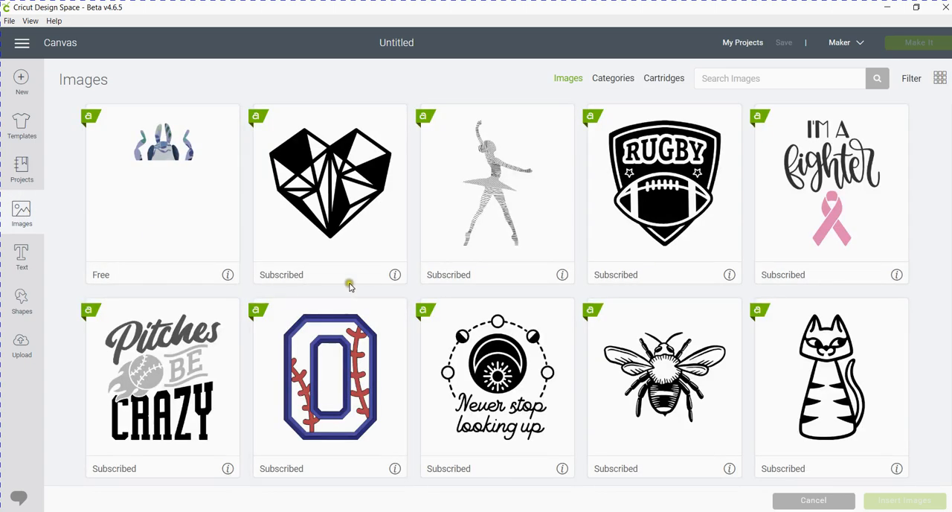
{"action": "left_click", "coordinate": [665, 79]}
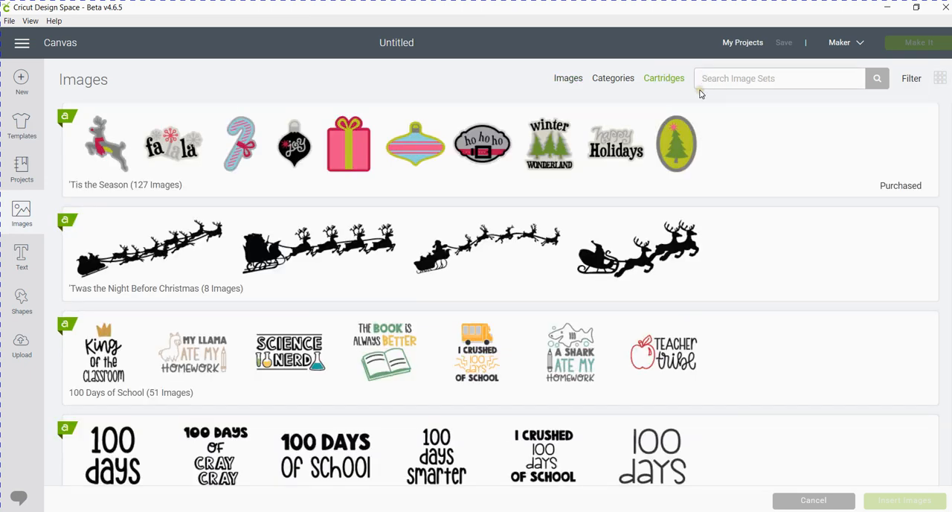
{"action": "type", "text": "close to my heart"}
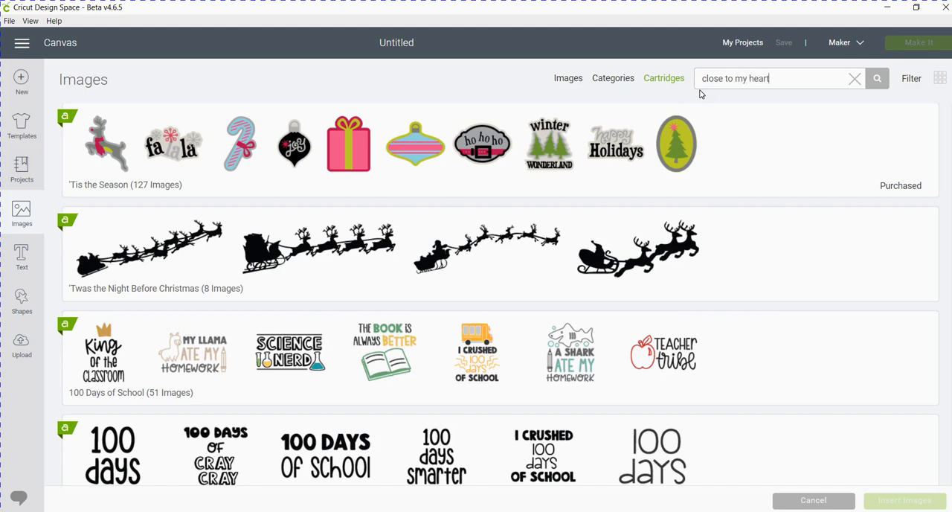
{"action": "left_click", "coordinate": [878, 78]}
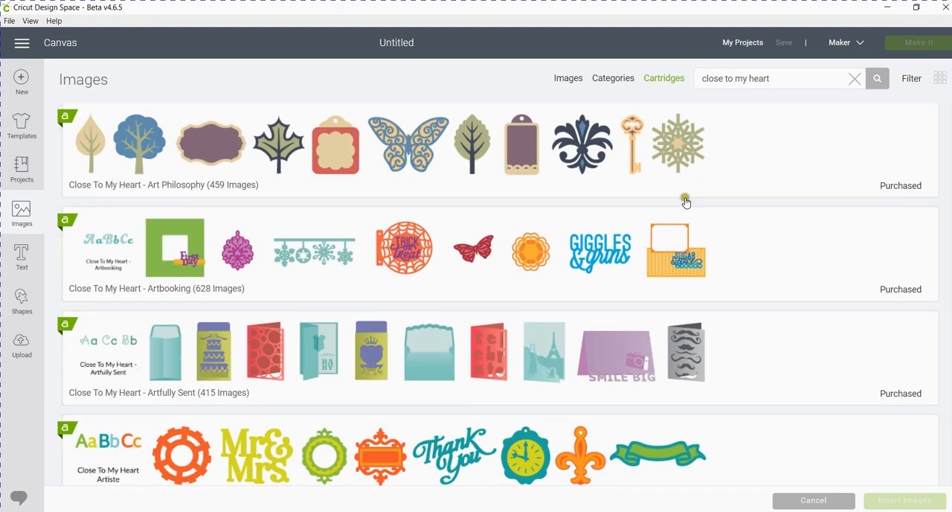
Look through the image sets found for Close To My Heart, from Art Philosophy down to the later cartridges.
{"action": "scroll", "coordinate": [634, 304], "scroll_direction": "down", "scroll_amount": 4}
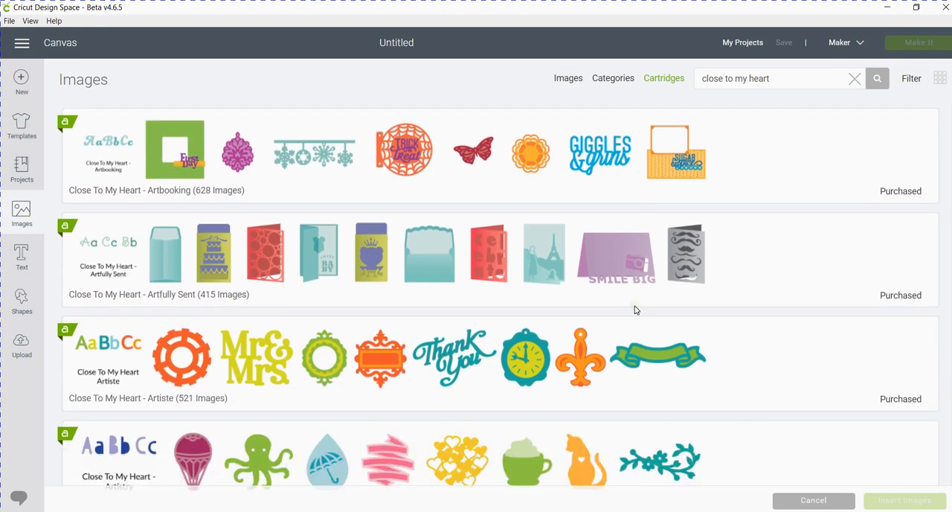
{"action": "scroll", "coordinate": [635, 310], "scroll_direction": "down", "scroll_amount": 5}
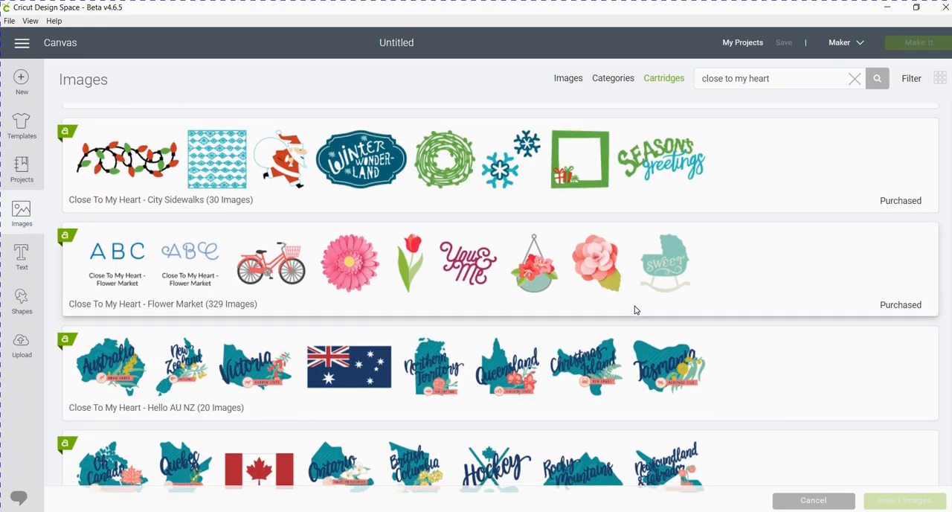
{"action": "scroll", "coordinate": [636, 309], "scroll_direction": "down", "scroll_amount": 6}
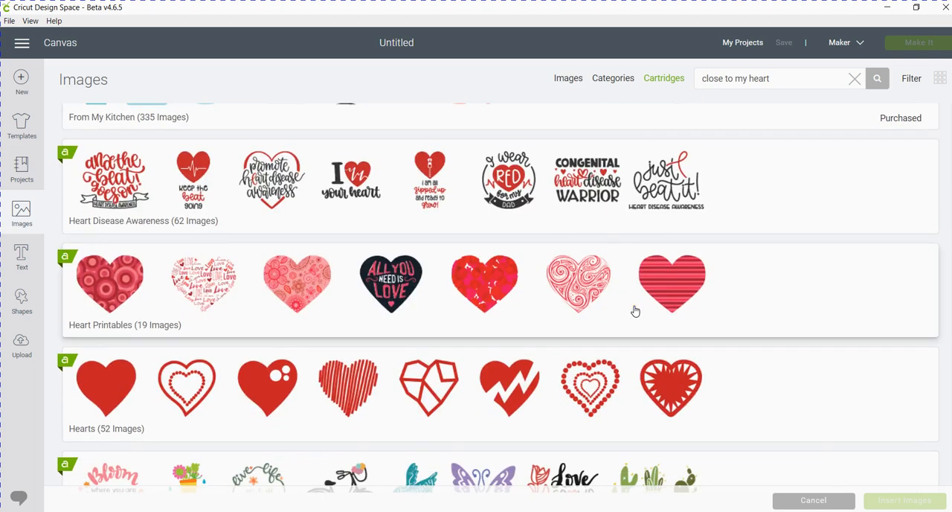
{"action": "scroll", "coordinate": [634, 311], "scroll_direction": "up", "scroll_amount": 4}
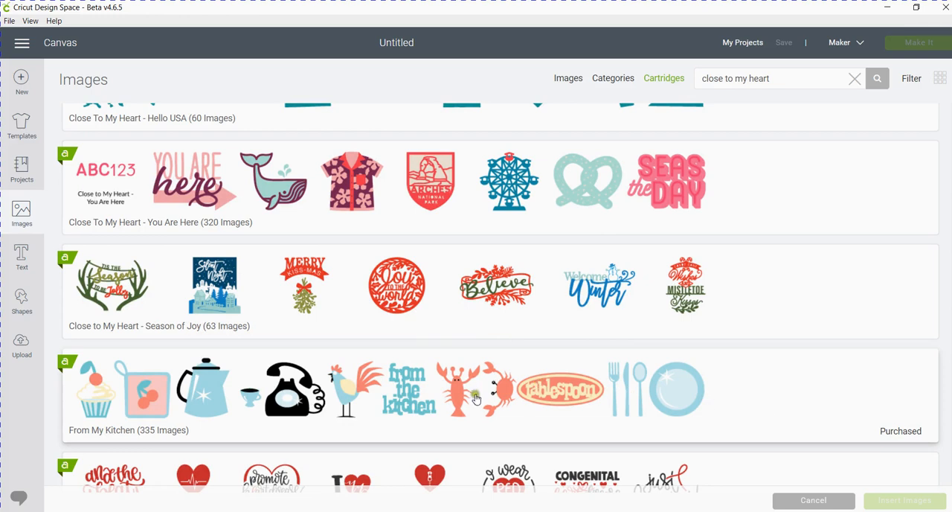
{"action": "scroll", "coordinate": [349, 408], "scroll_direction": "up", "scroll_amount": 2}
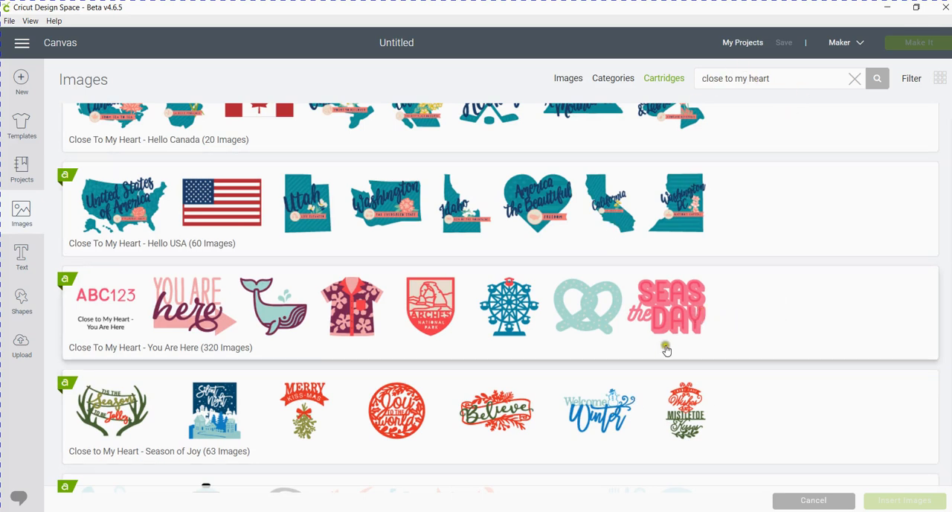
{"action": "scroll", "coordinate": [668, 349], "scroll_direction": "up", "scroll_amount": 2}
{"action": "scroll", "coordinate": [668, 349], "scroll_direction": "up", "scroll_amount": 10}
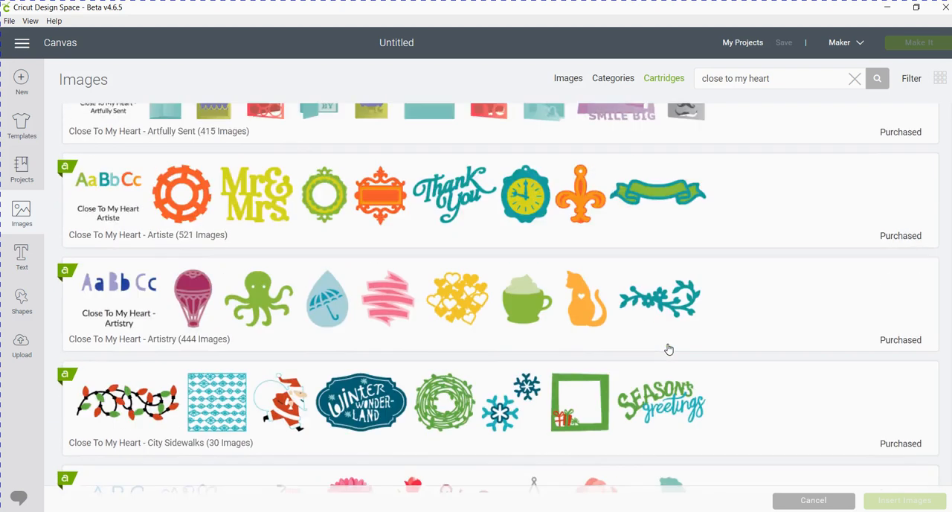
{"action": "scroll", "coordinate": [668, 348], "scroll_direction": "up", "scroll_amount": 4}
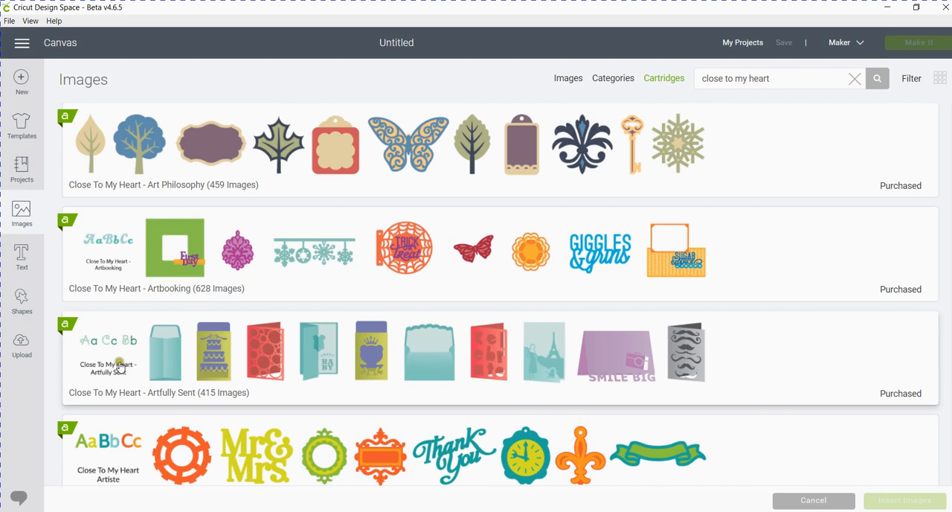
{"action": "scroll", "coordinate": [359, 372], "scroll_direction": "down", "scroll_amount": 3}
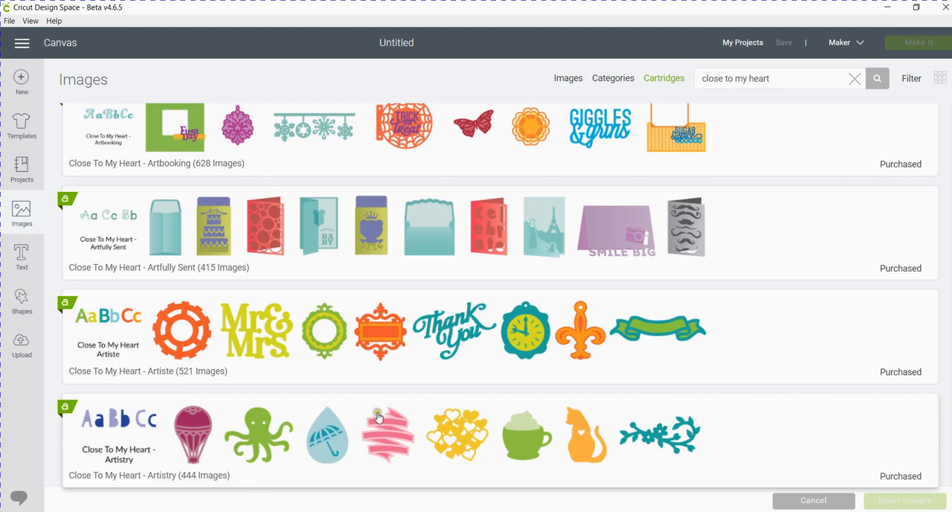
{"action": "scroll", "coordinate": [379, 418], "scroll_direction": "up", "scroll_amount": 2}
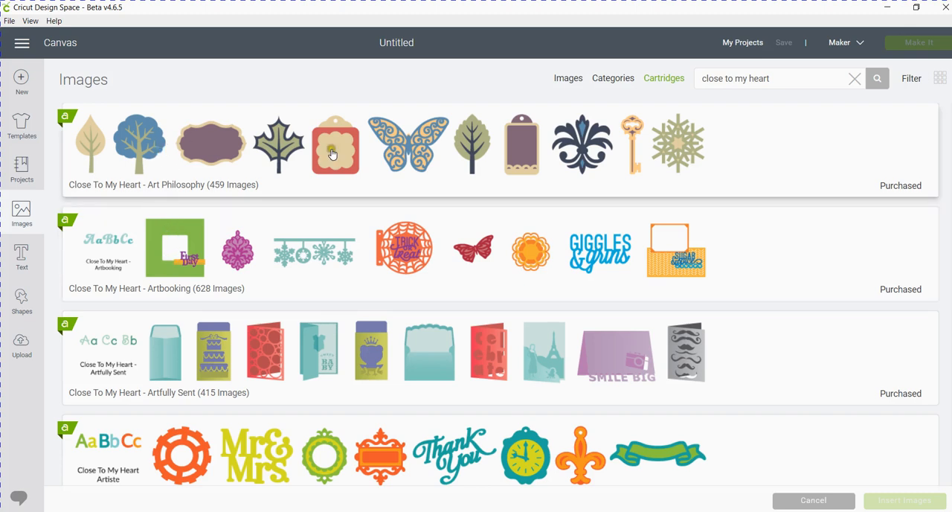
Open the Close To My Heart - Art Philosophy cartridge and insert its red rolled flower image on the canvas.
{"action": "left_click", "coordinate": [418, 151]}
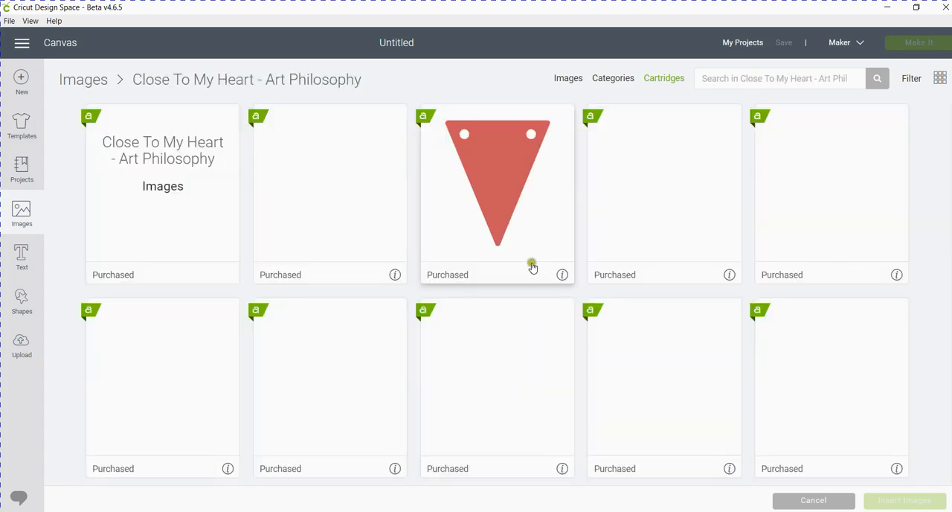
{"action": "scroll", "coordinate": [410, 276], "scroll_direction": "down", "scroll_amount": 1}
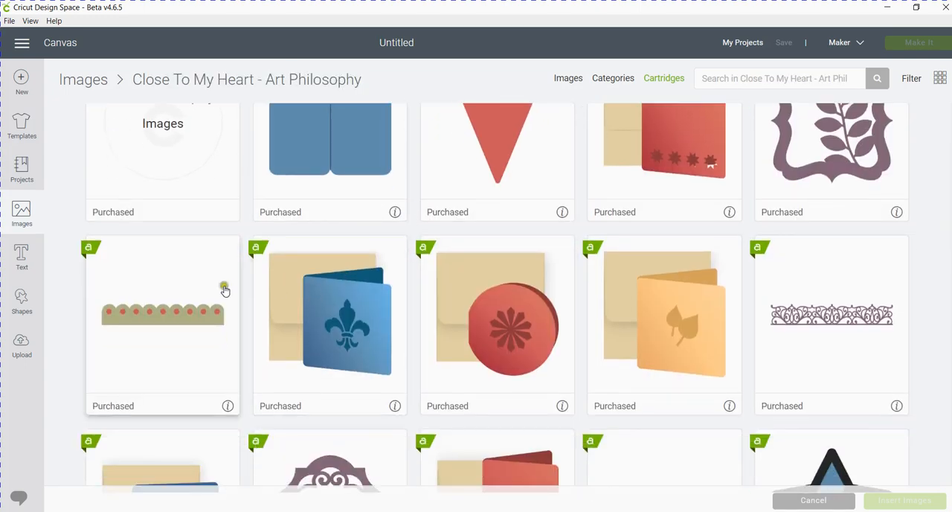
{"action": "scroll", "coordinate": [410, 309], "scroll_direction": "down", "scroll_amount": 8}
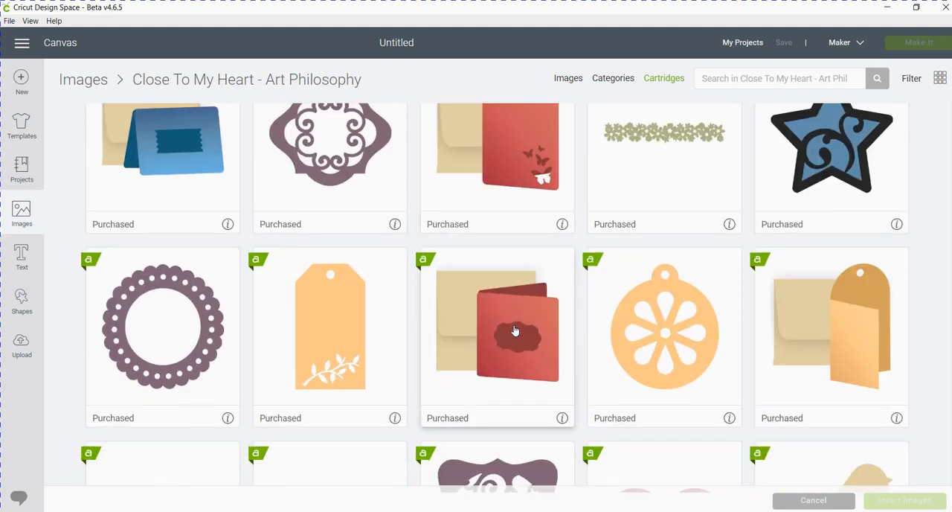
{"action": "scroll", "coordinate": [513, 335], "scroll_direction": "down", "scroll_amount": 3}
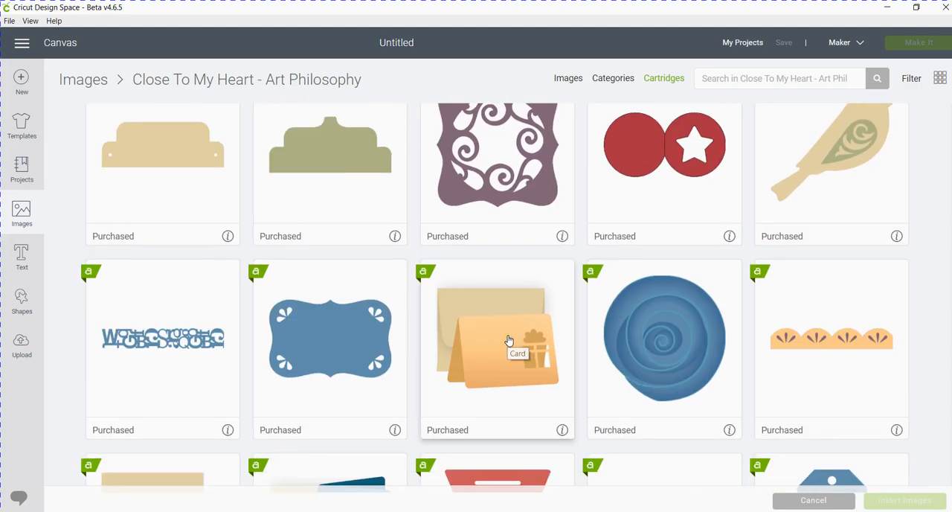
{"action": "scroll", "coordinate": [509, 341], "scroll_direction": "down", "scroll_amount": 8}
{"action": "scroll", "coordinate": [509, 341], "scroll_direction": "down", "scroll_amount": 8}
{"action": "scroll", "coordinate": [509, 340], "scroll_direction": "down", "scroll_amount": 4}
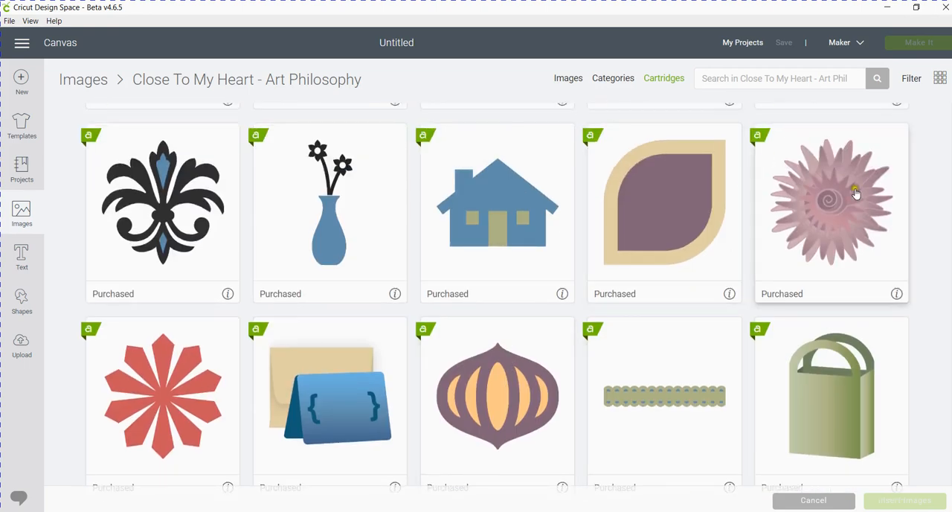
{"action": "scroll", "coordinate": [550, 400], "scroll_direction": "down", "scroll_amount": 5}
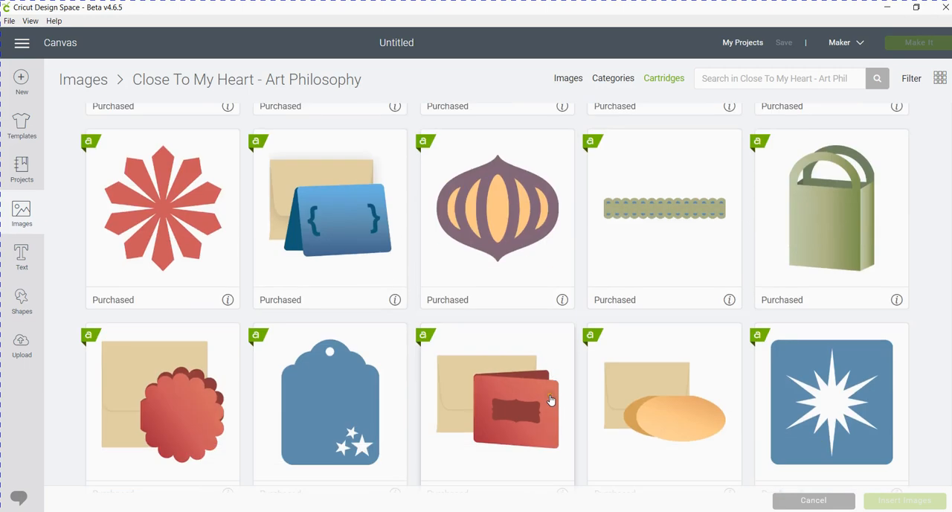
{"action": "scroll", "coordinate": [550, 400], "scroll_direction": "down", "scroll_amount": 10}
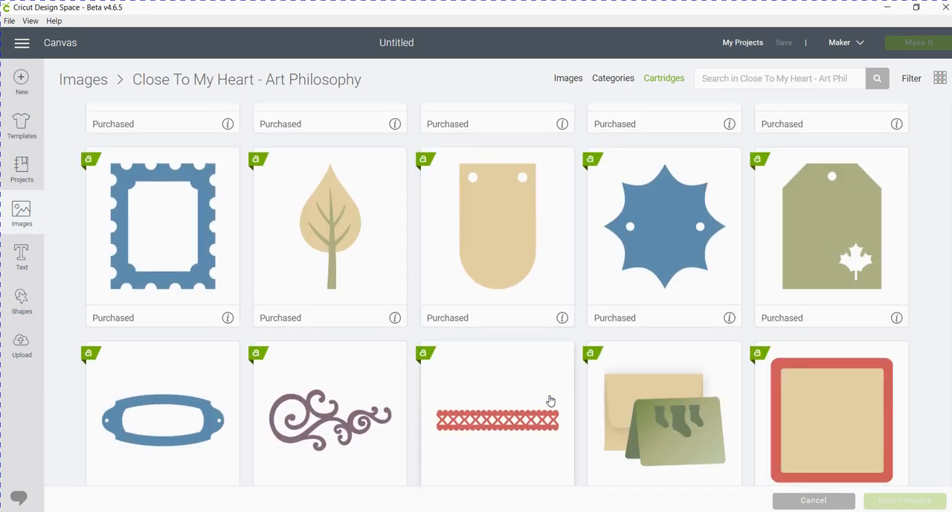
{"action": "scroll", "coordinate": [551, 400], "scroll_direction": "down", "scroll_amount": 1}
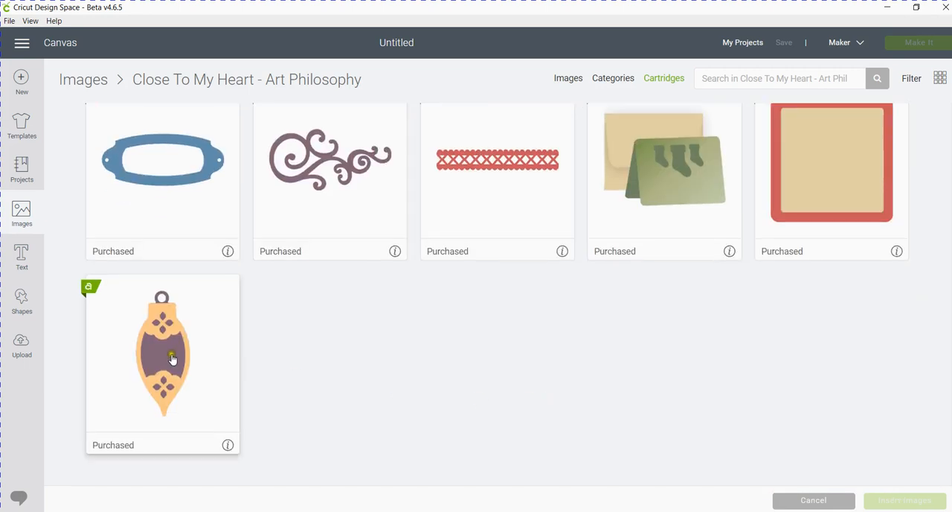
{"action": "scroll", "coordinate": [539, 364], "scroll_direction": "down", "scroll_amount": 8}
{"action": "scroll", "coordinate": [538, 370], "scroll_direction": "down", "scroll_amount": 3}
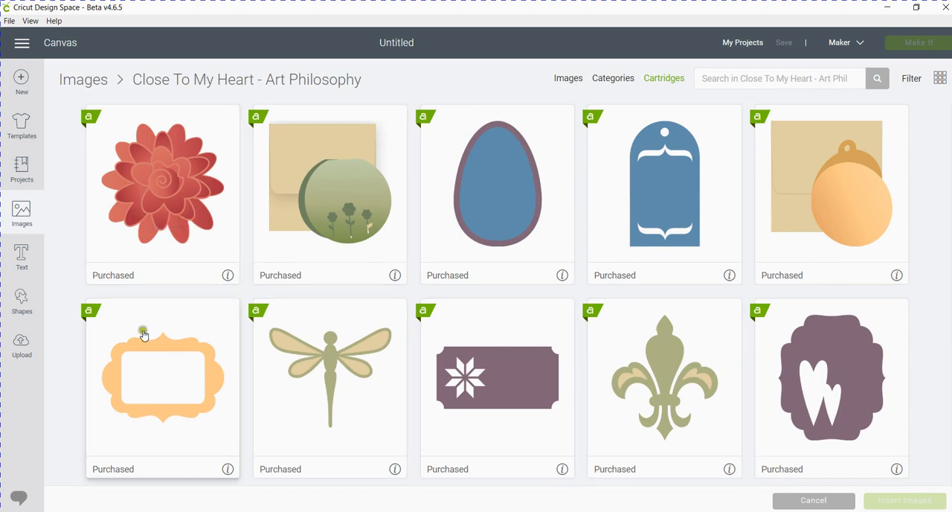
{"action": "left_click", "coordinate": [165, 184]}
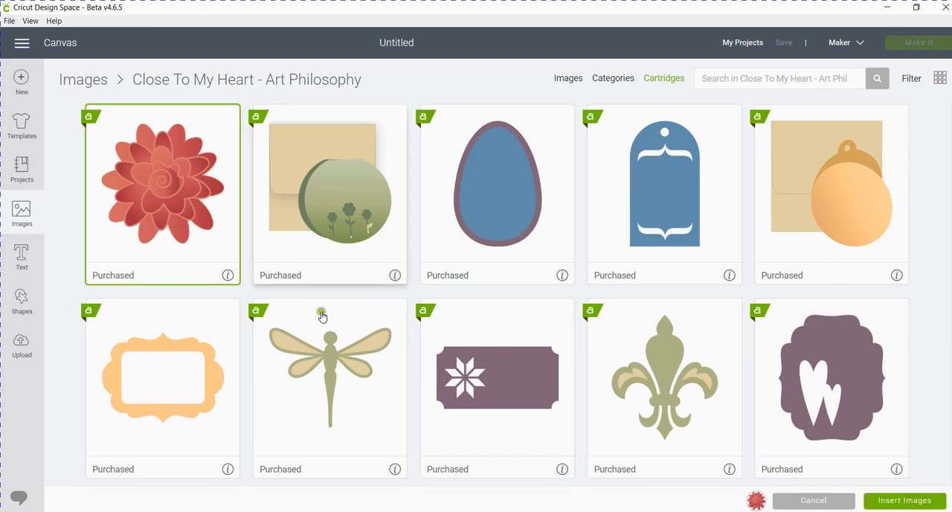
{"action": "left_click", "coordinate": [904, 501]}
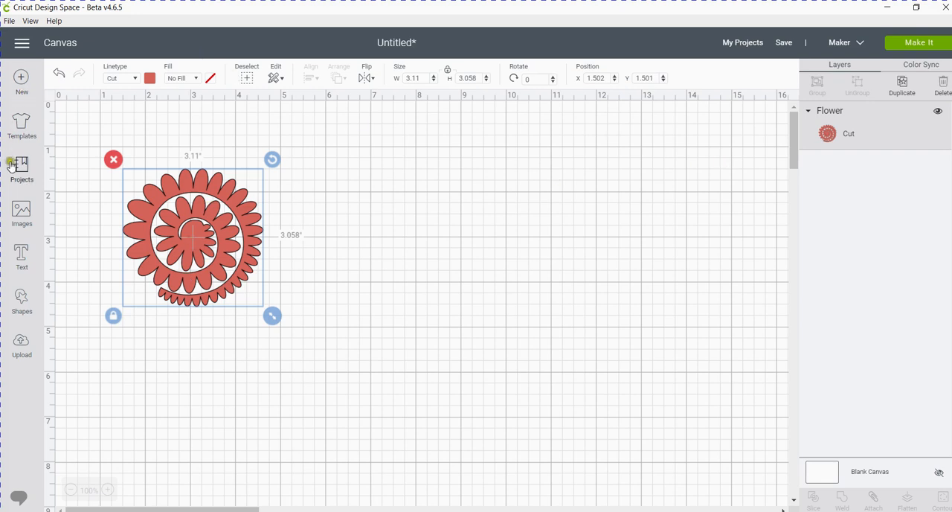
Return to the image library and examine the Art Philosophy cartridge's heading and the search field limited to that cartridge.
{"action": "left_click", "coordinate": [21, 212]}
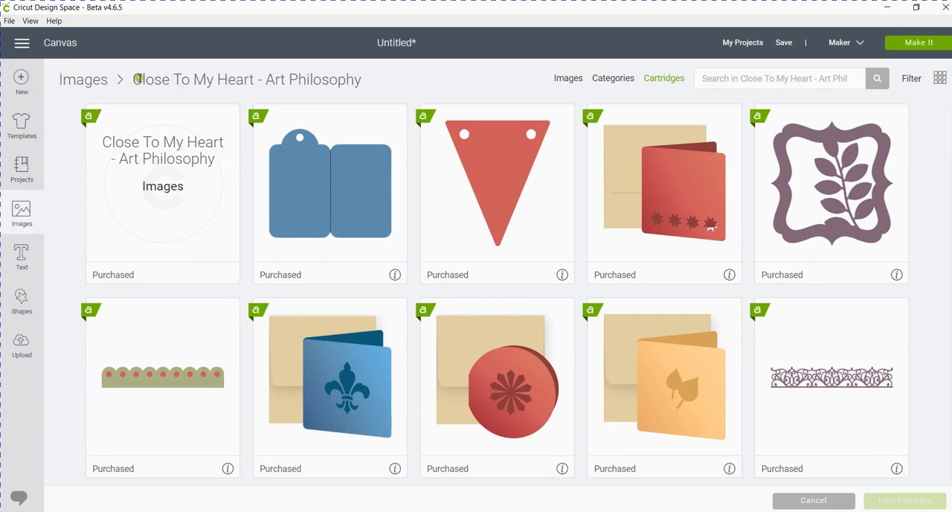
{"action": "left_click", "coordinate": [236, 80]}
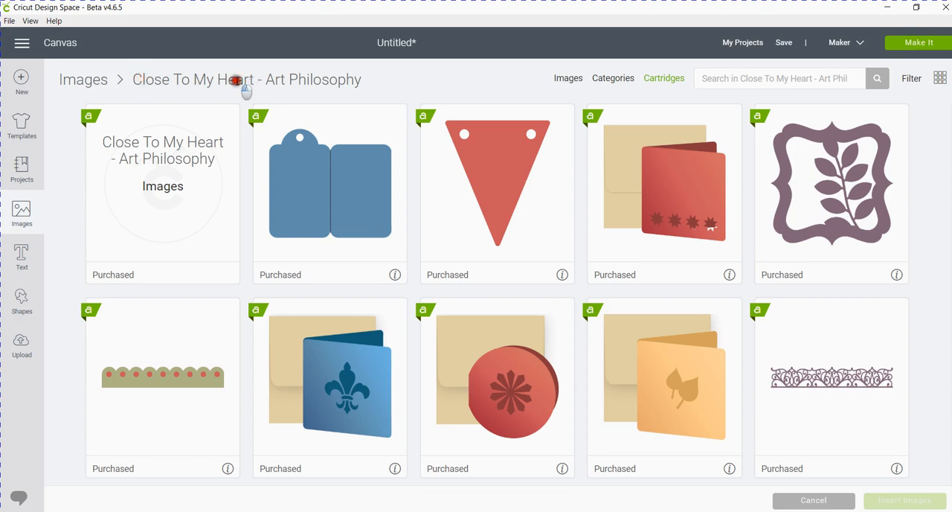
{"action": "left_click", "coordinate": [846, 77]}
{"action": "left_click", "coordinate": [822, 78]}
{"action": "left_click", "coordinate": [819, 78]}
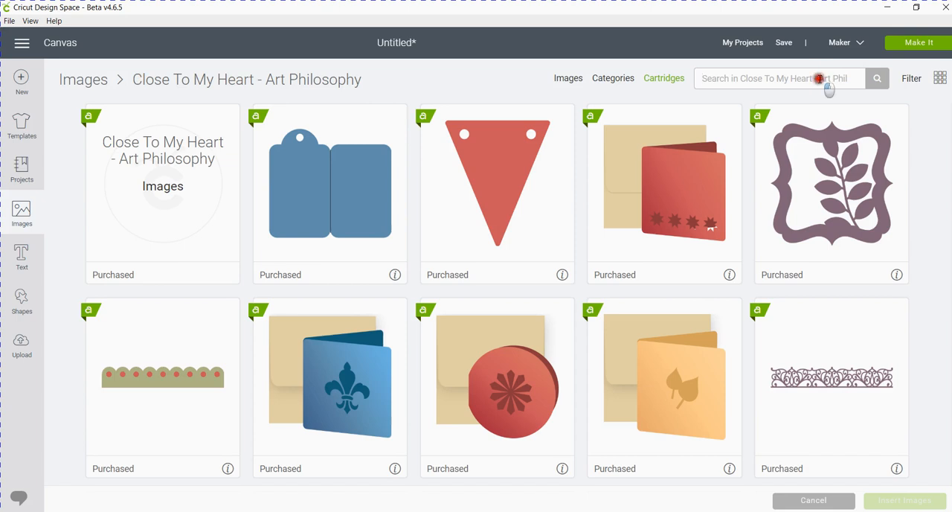
{"action": "left_click", "coordinate": [741, 79]}
{"action": "left_click_drag", "start_coordinate": [741, 79], "coordinate": [706, 77]}
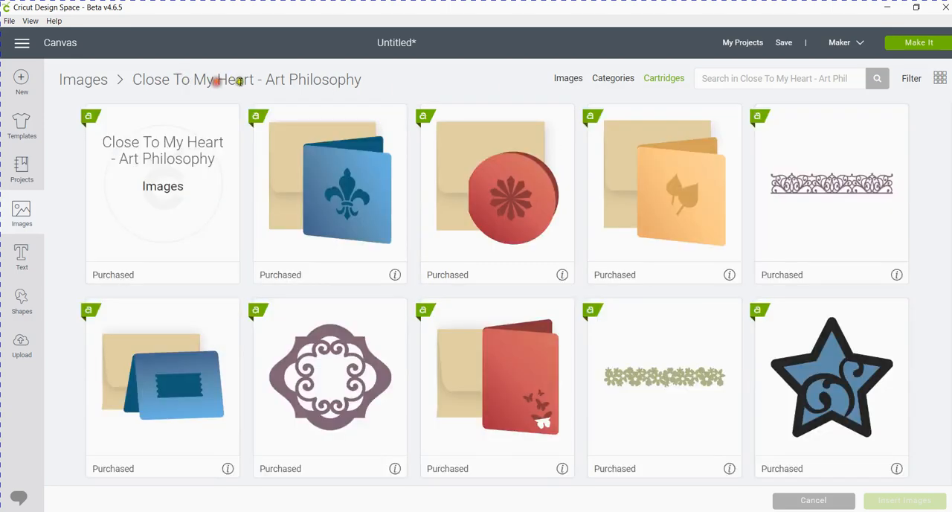
Highlight the cartridge heading, including "Art Philosophy" alone, and return to the cartridge's search field.
{"action": "double_click", "coordinate": [306, 80]}
{"action": "triple_click", "coordinate": [307, 80]}
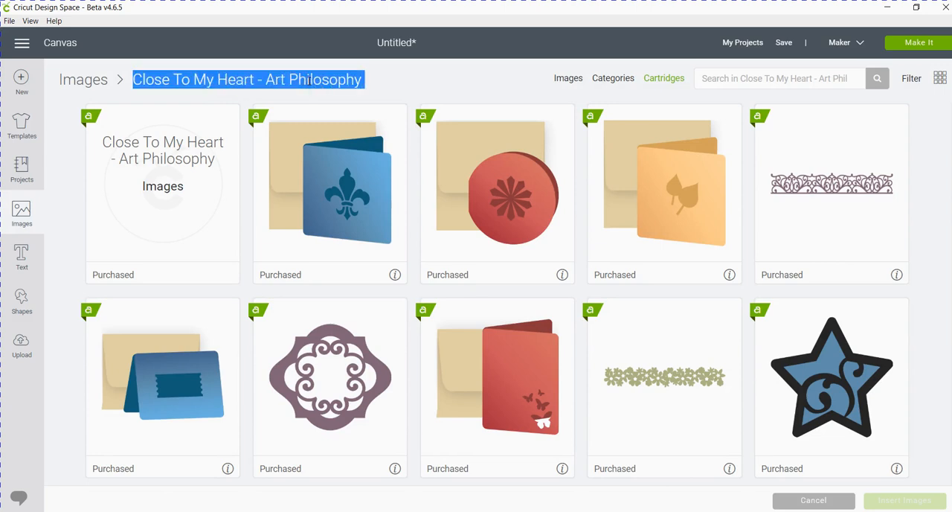
{"action": "left_click", "coordinate": [267, 80]}
{"action": "left_click_drag", "start_coordinate": [262, 80], "coordinate": [393, 87]}
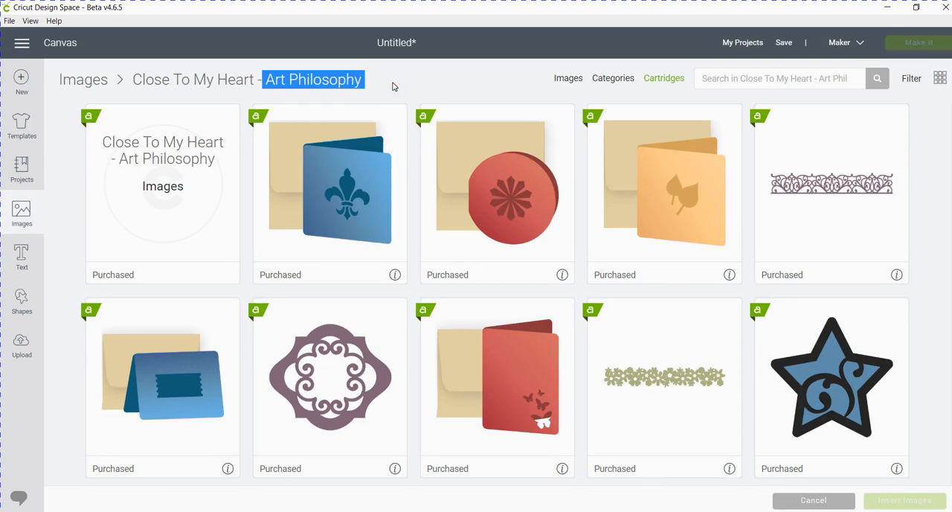
{"action": "left_click", "coordinate": [822, 82]}
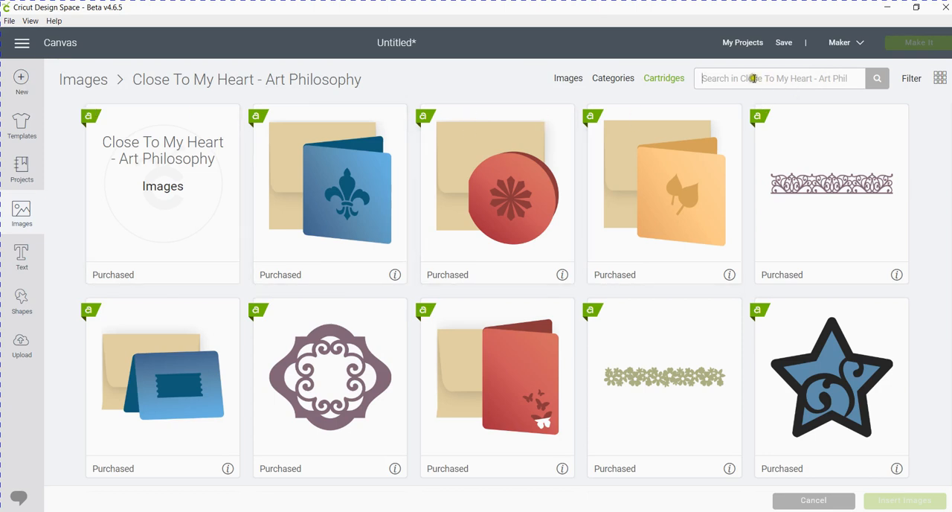
Go back to the full list of cartridges and search the image sets for "close to my heart" again.
{"action": "left_click", "coordinate": [670, 79]}
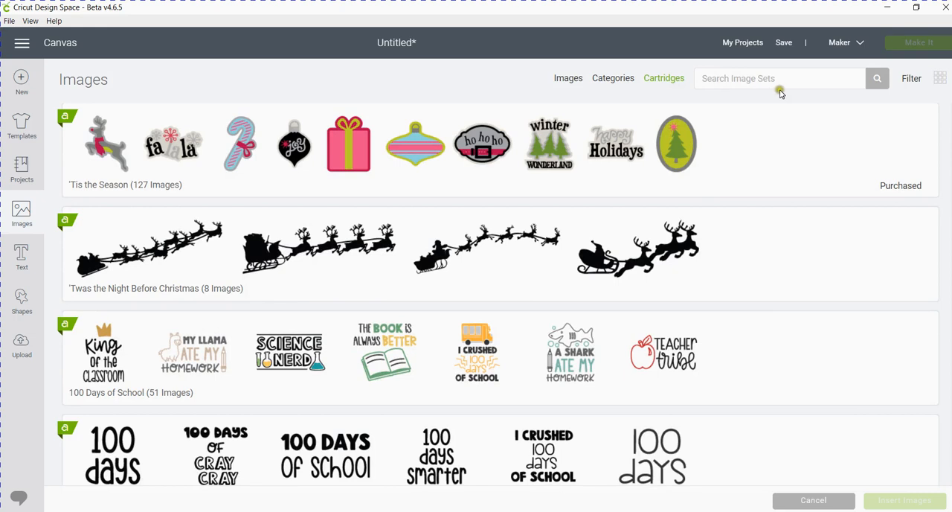
{"action": "left_click", "coordinate": [704, 75]}
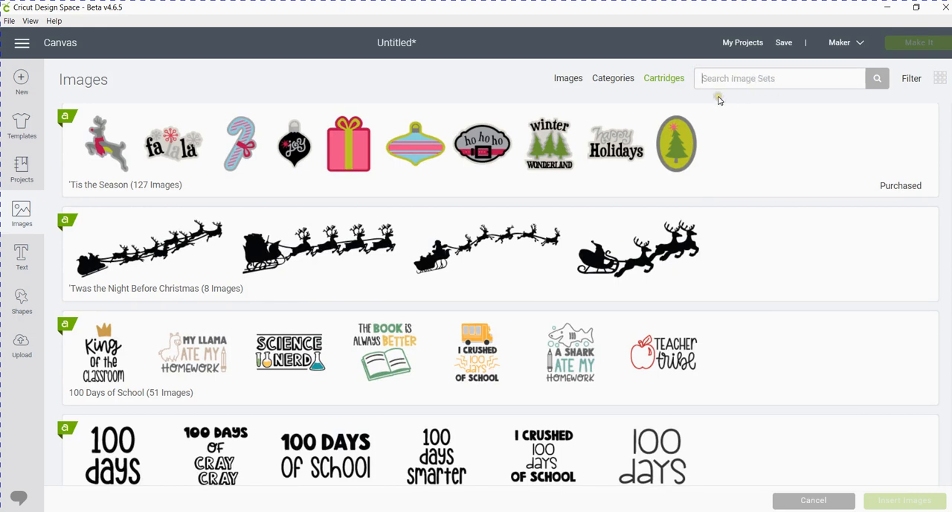
{"action": "type", "text": "close to my heart"}
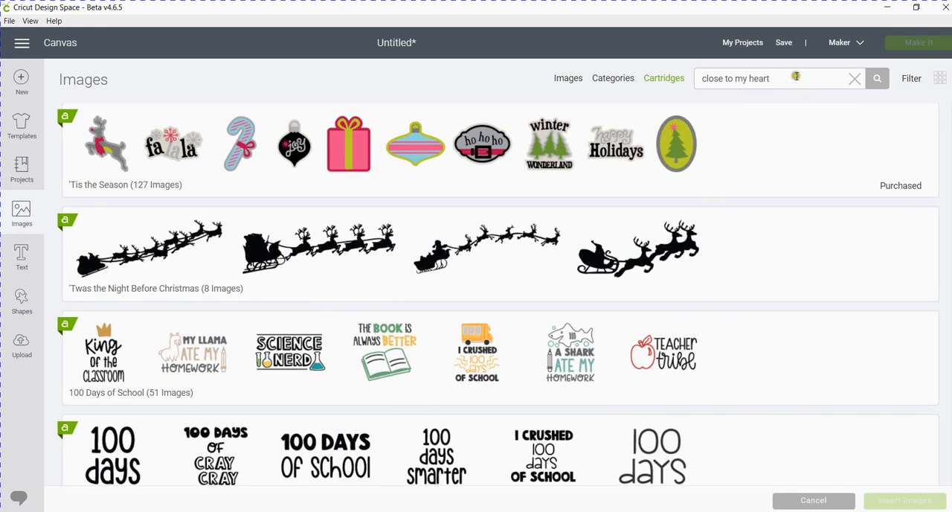
{"action": "left_click_drag", "start_coordinate": [796, 75], "coordinate": [675, 85]}
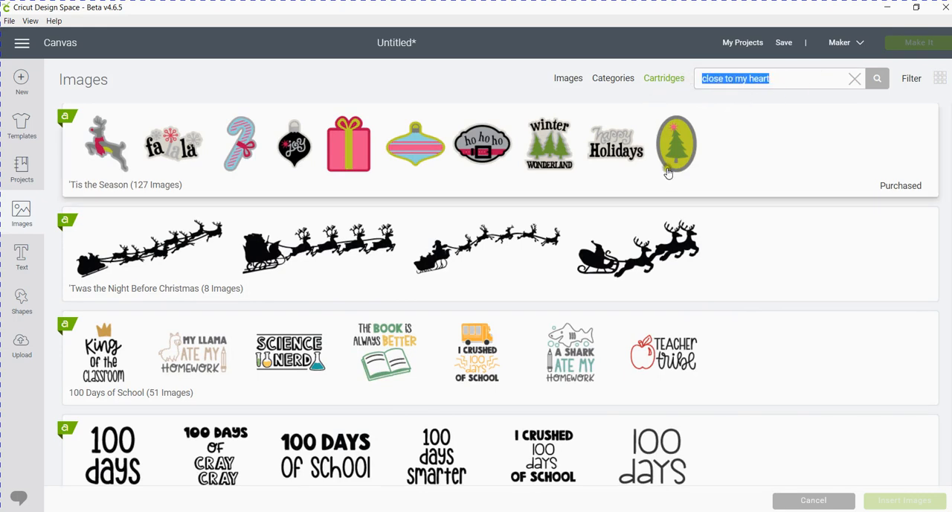
{"action": "left_click", "coordinate": [877, 79]}
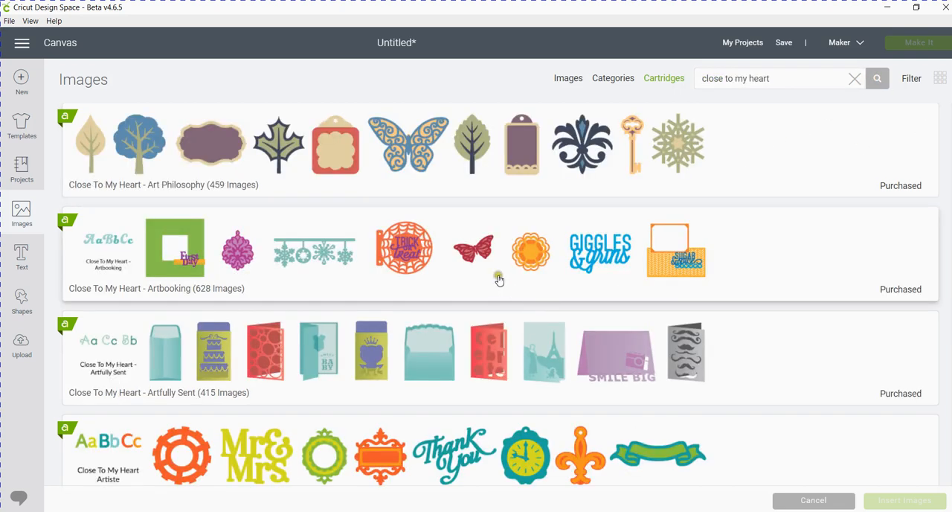
Look through the Close To My Heart cartridges found and open the Artiste cartridge's images.
{"action": "scroll", "coordinate": [457, 270], "scroll_direction": "down", "scroll_amount": 2}
{"action": "scroll", "coordinate": [456, 270], "scroll_direction": "up", "scroll_amount": 1}
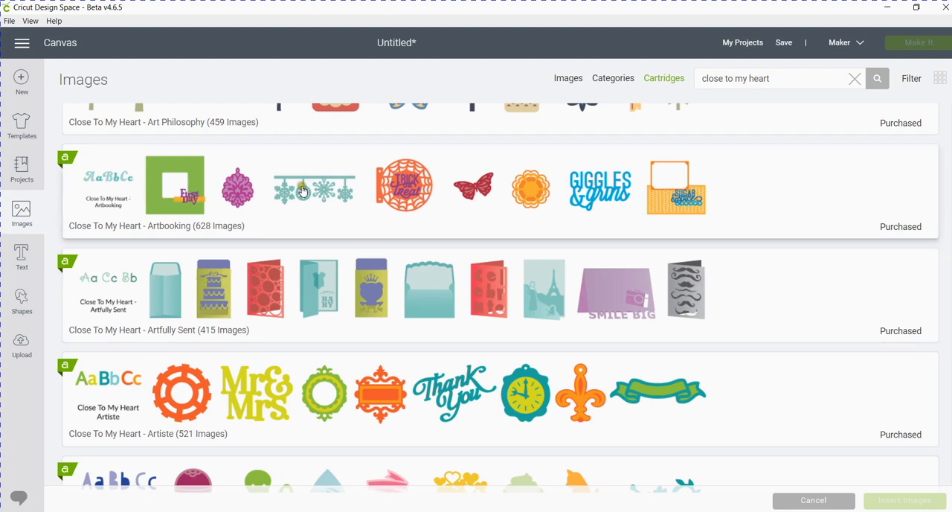
{"action": "scroll", "coordinate": [221, 197], "scroll_direction": "down", "scroll_amount": 3}
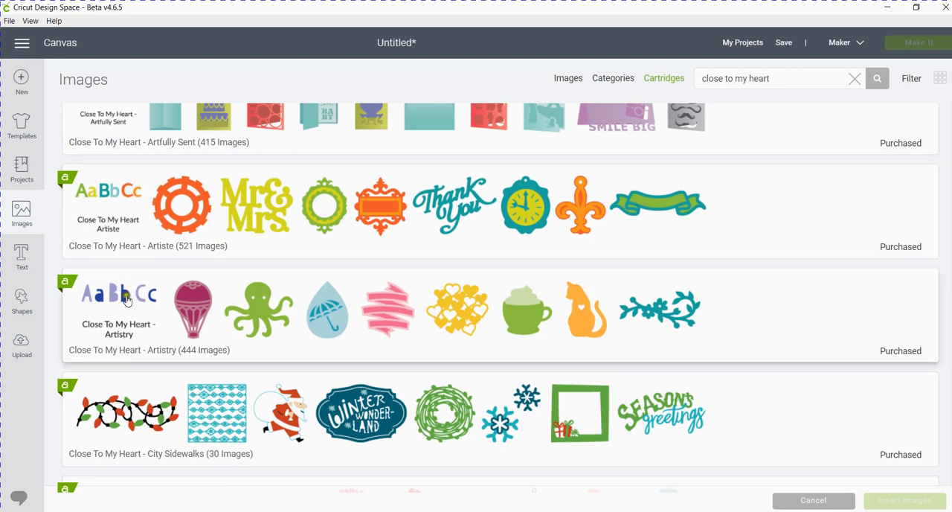
{"action": "left_click", "coordinate": [247, 204]}
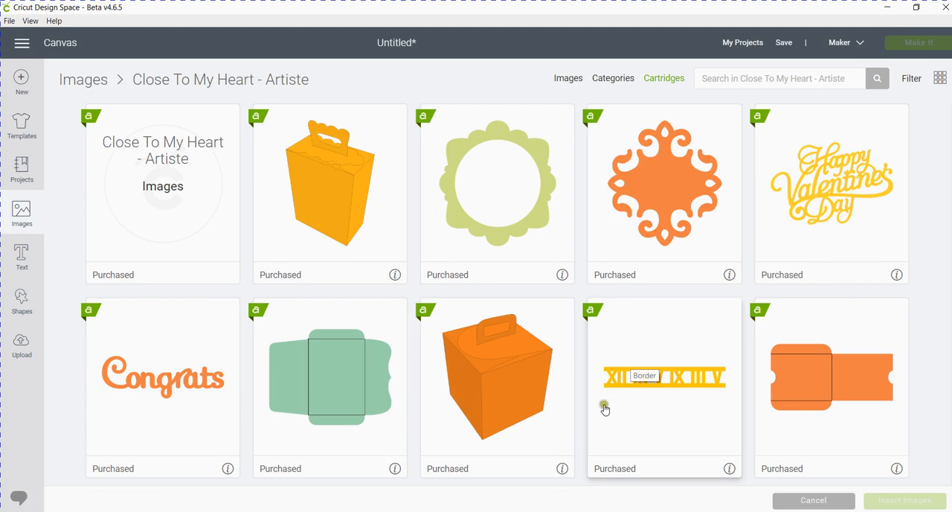
Examine the range of images in the Artiste cartridge, including its boxes, tags, cards, envelopes, flowers and phrases.
{"action": "scroll", "coordinate": [647, 394], "scroll_direction": "down", "scroll_amount": 4}
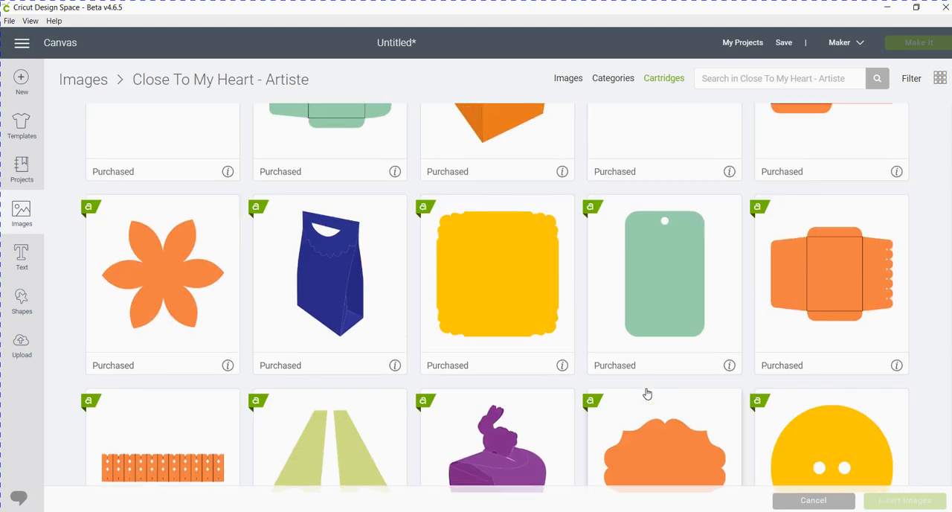
{"action": "scroll", "coordinate": [647, 393], "scroll_direction": "up", "scroll_amount": 3}
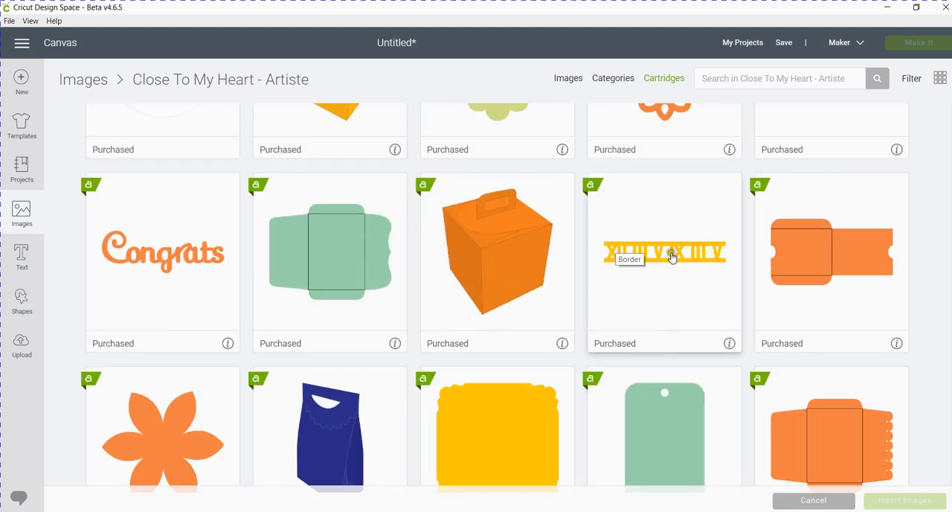
{"action": "scroll", "coordinate": [610, 295], "scroll_direction": "down", "scroll_amount": 8}
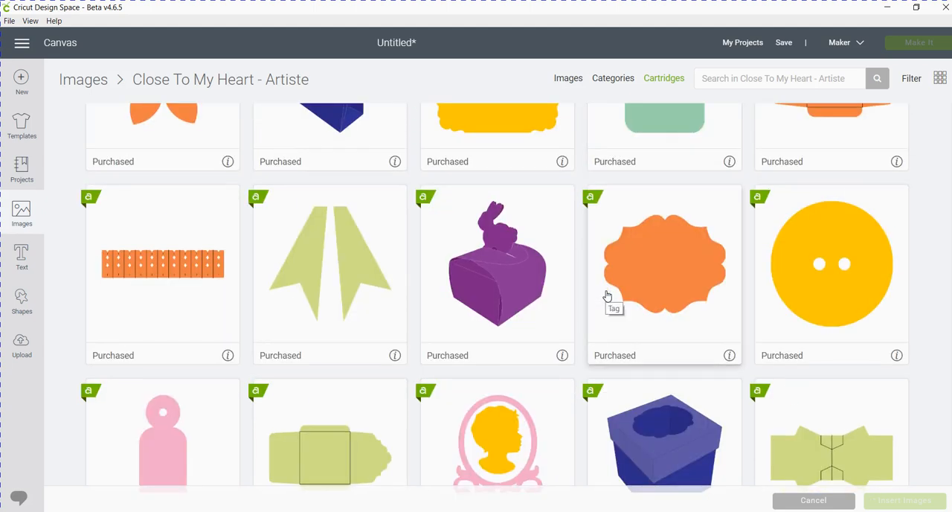
{"action": "scroll", "coordinate": [144, 272], "scroll_direction": "up", "scroll_amount": 3}
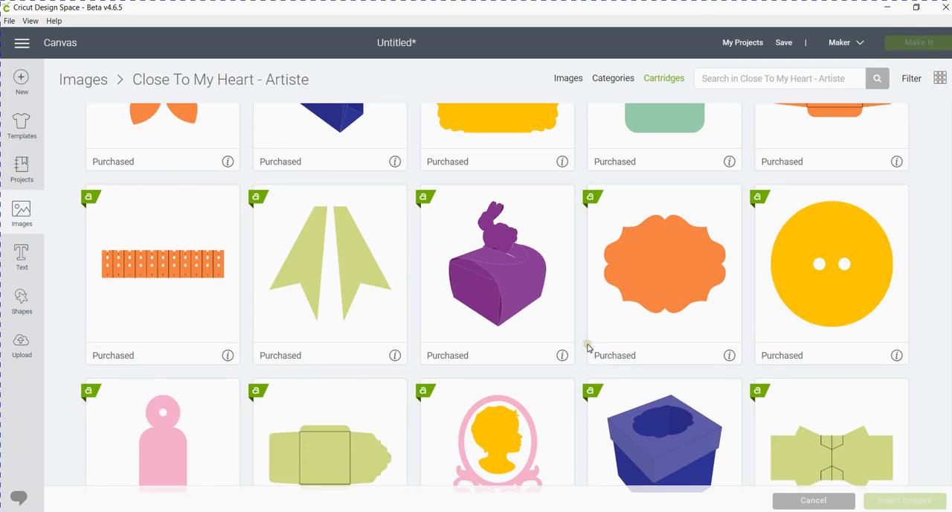
{"action": "scroll", "coordinate": [584, 354], "scroll_direction": "down", "scroll_amount": 5}
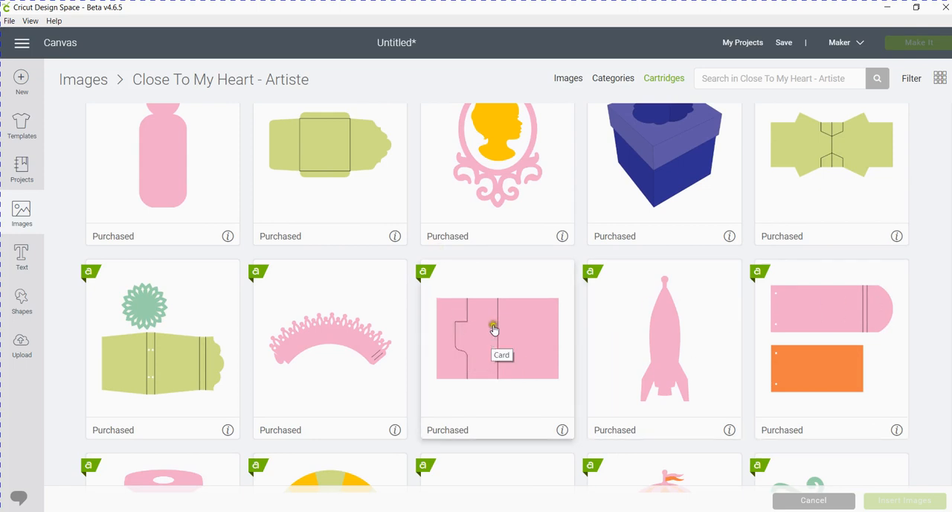
{"action": "scroll", "coordinate": [506, 333], "scroll_direction": "down", "scroll_amount": 3}
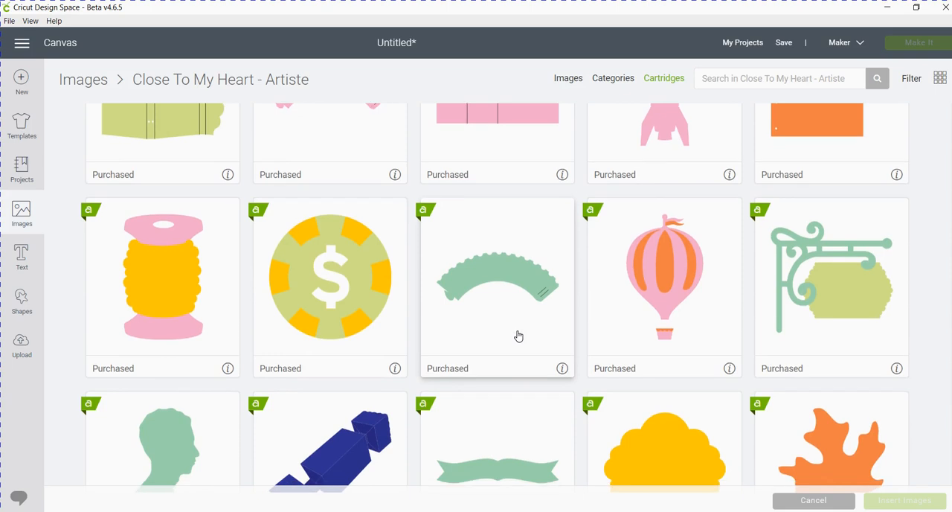
{"action": "scroll", "coordinate": [517, 334], "scroll_direction": "down", "scroll_amount": 2}
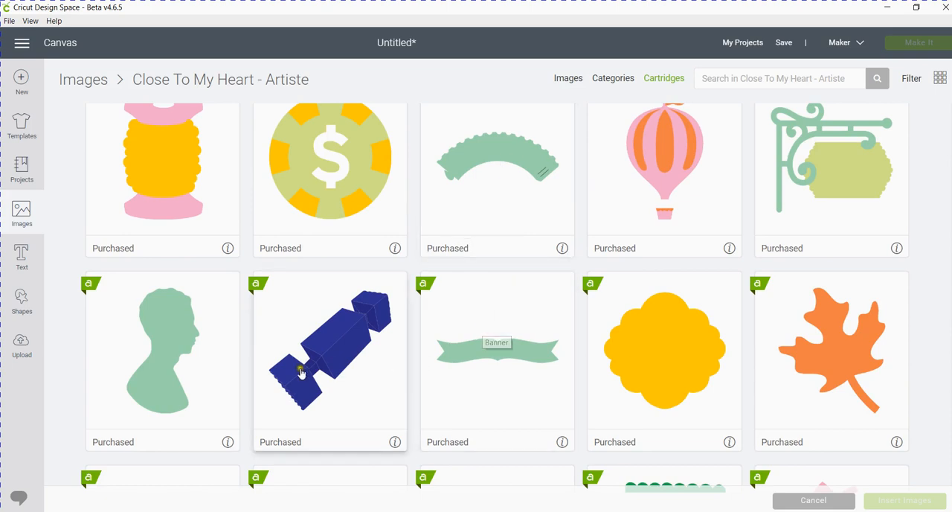
{"action": "scroll", "coordinate": [563, 377], "scroll_direction": "down", "scroll_amount": 5}
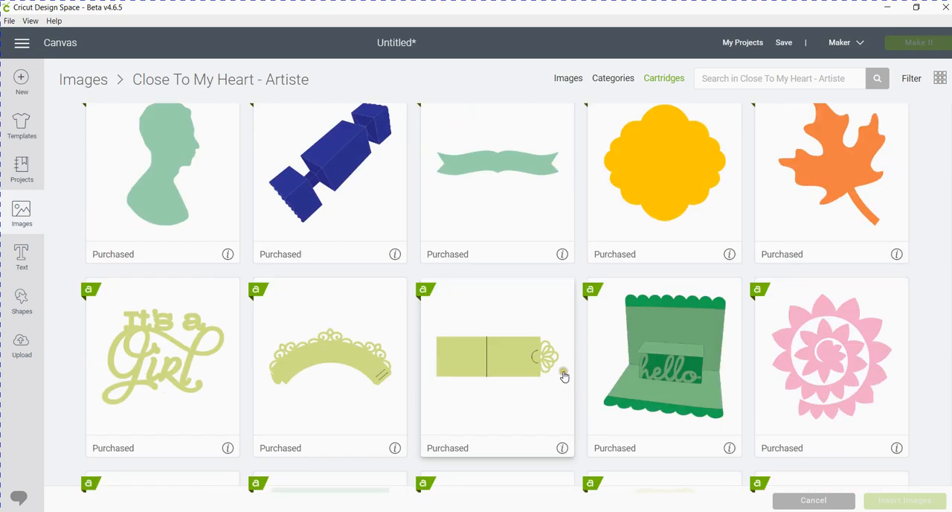
{"action": "scroll", "coordinate": [563, 376], "scroll_direction": "down", "scroll_amount": 1}
{"action": "scroll", "coordinate": [588, 335], "scroll_direction": "up", "scroll_amount": 2}
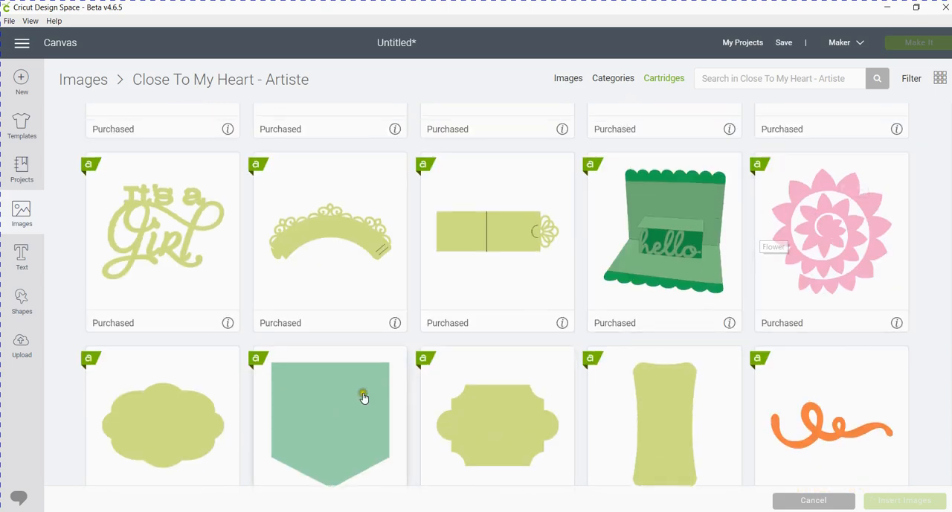
{"action": "scroll", "coordinate": [359, 410], "scroll_direction": "down", "scroll_amount": 2}
{"action": "scroll", "coordinate": [359, 414], "scroll_direction": "down", "scroll_amount": 4}
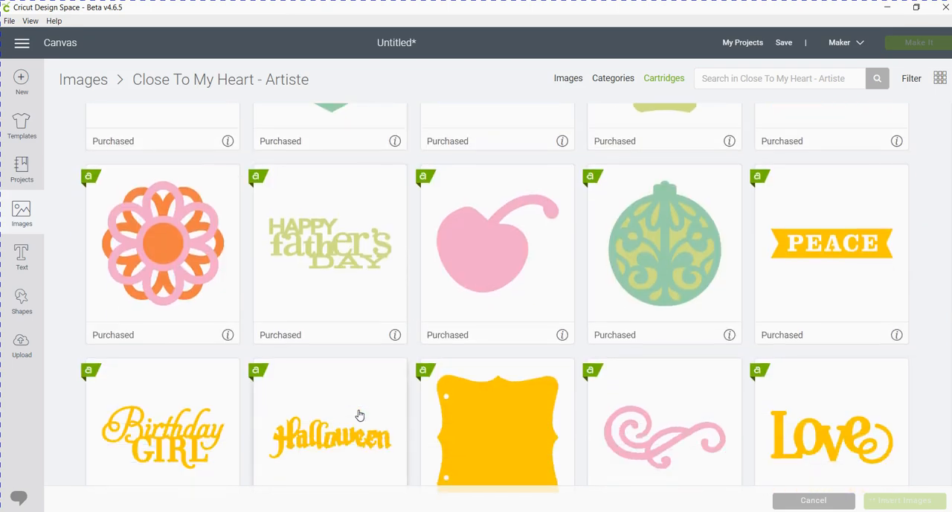
{"action": "scroll", "coordinate": [378, 392], "scroll_direction": "down", "scroll_amount": 8}
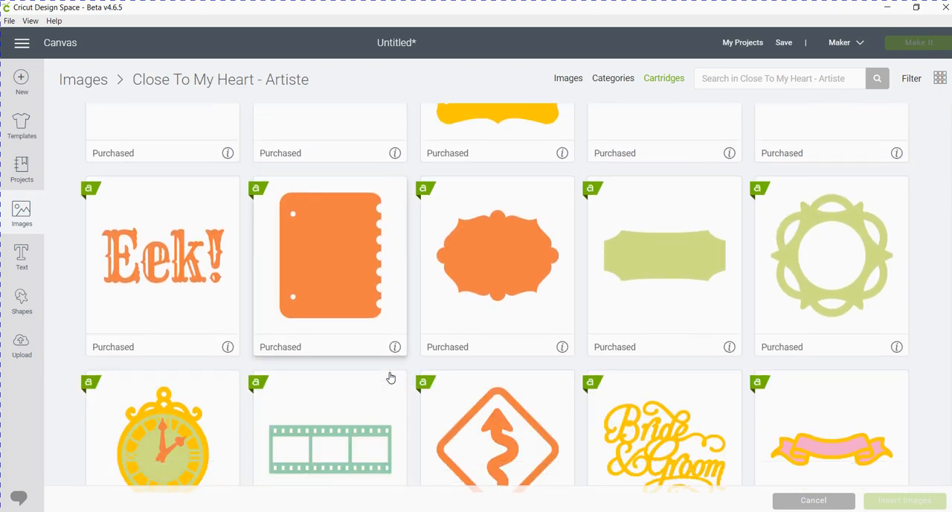
{"action": "scroll", "coordinate": [390, 378], "scroll_direction": "down", "scroll_amount": 5}
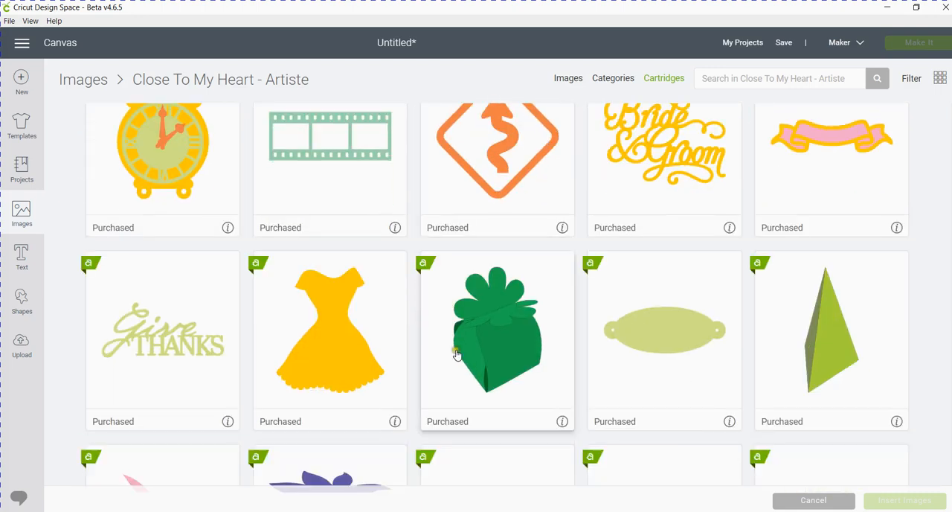
{"action": "scroll", "coordinate": [458, 352], "scroll_direction": "down", "scroll_amount": 5}
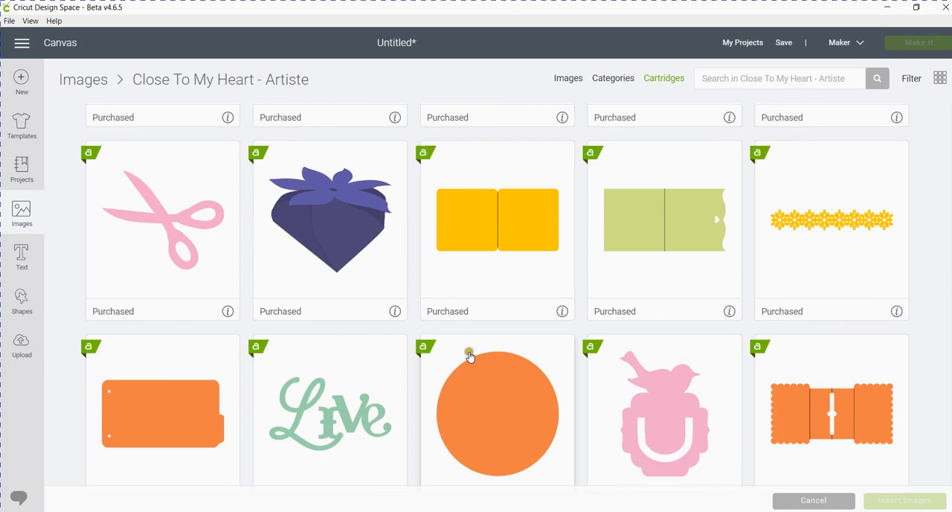
{"action": "scroll", "coordinate": [474, 362], "scroll_direction": "down", "scroll_amount": 7}
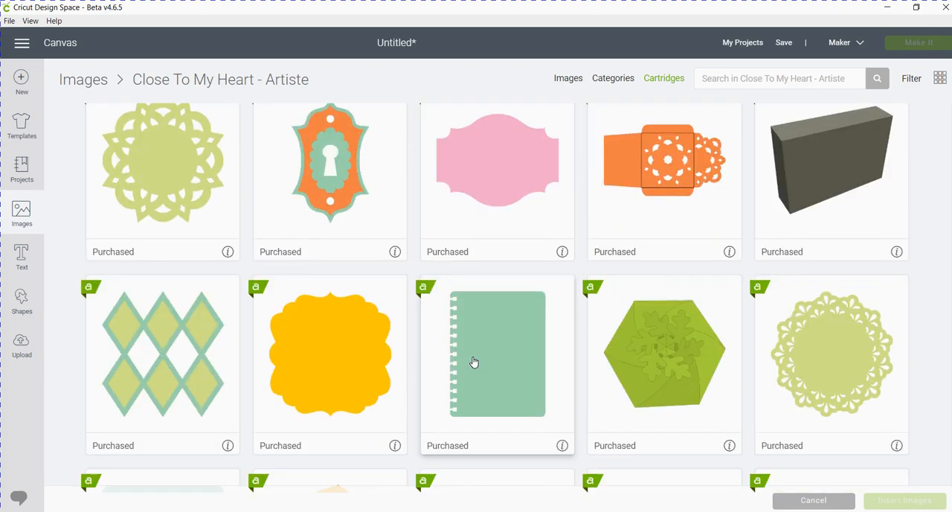
{"action": "scroll", "coordinate": [474, 362], "scroll_direction": "down", "scroll_amount": 2}
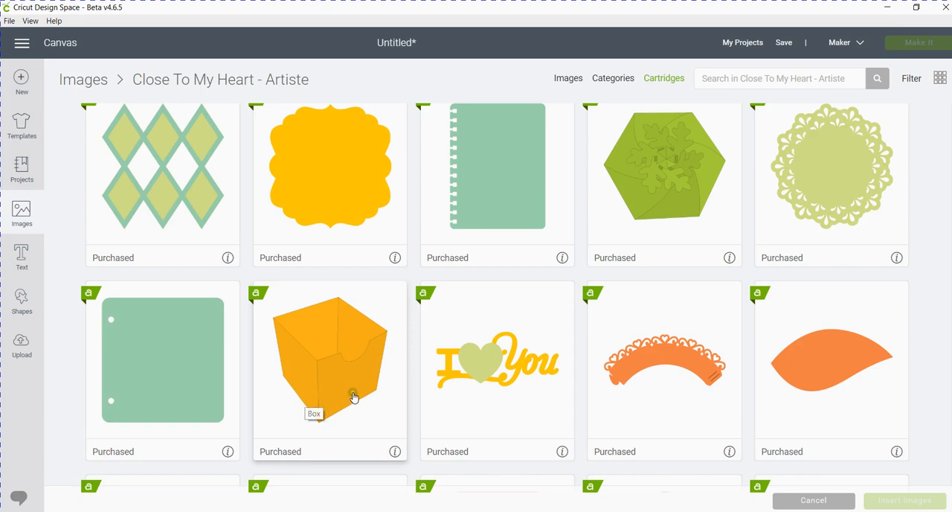
{"action": "scroll", "coordinate": [353, 393], "scroll_direction": "down", "scroll_amount": 2}
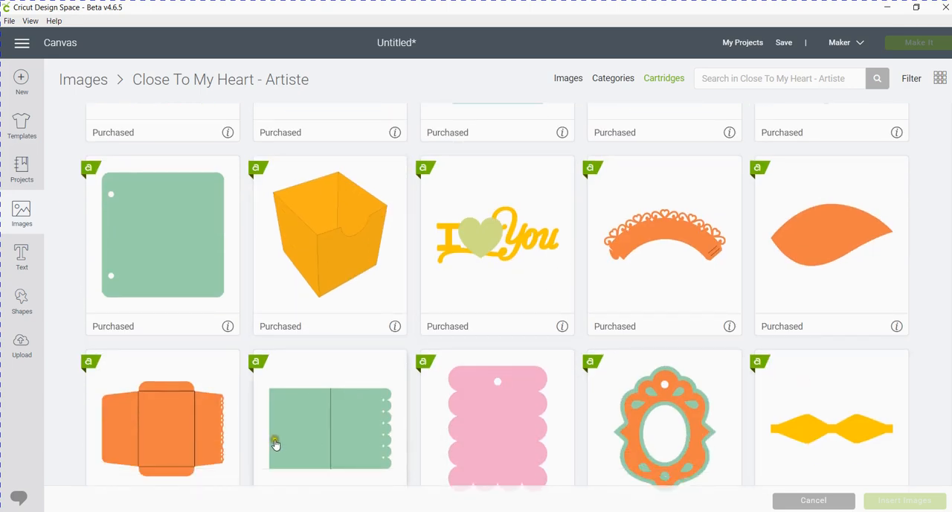
{"action": "scroll", "coordinate": [491, 382], "scroll_direction": "down", "scroll_amount": 5}
{"action": "scroll", "coordinate": [544, 423], "scroll_direction": "down", "scroll_amount": 4}
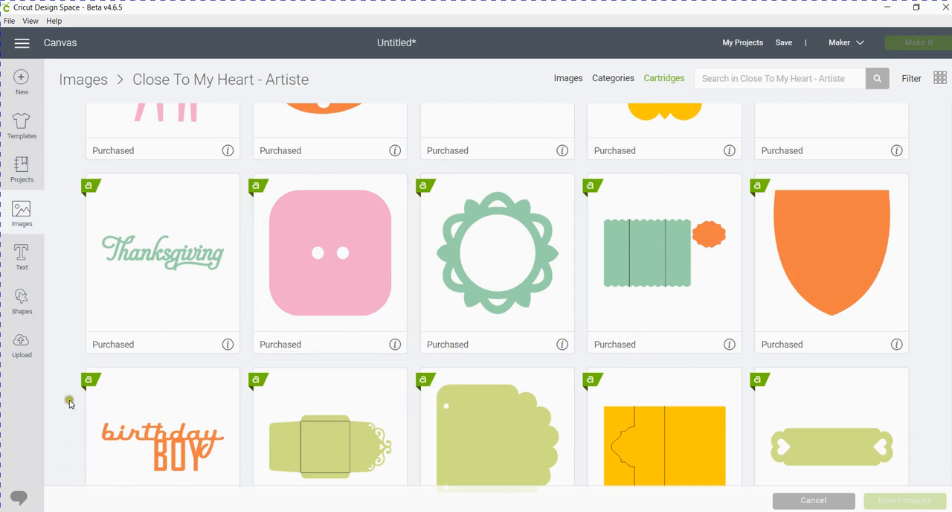
Add the text "close to my heart" to the canvas and move it up to about X 2.4, Y 5.0.
{"action": "left_click", "coordinate": [22, 254]}
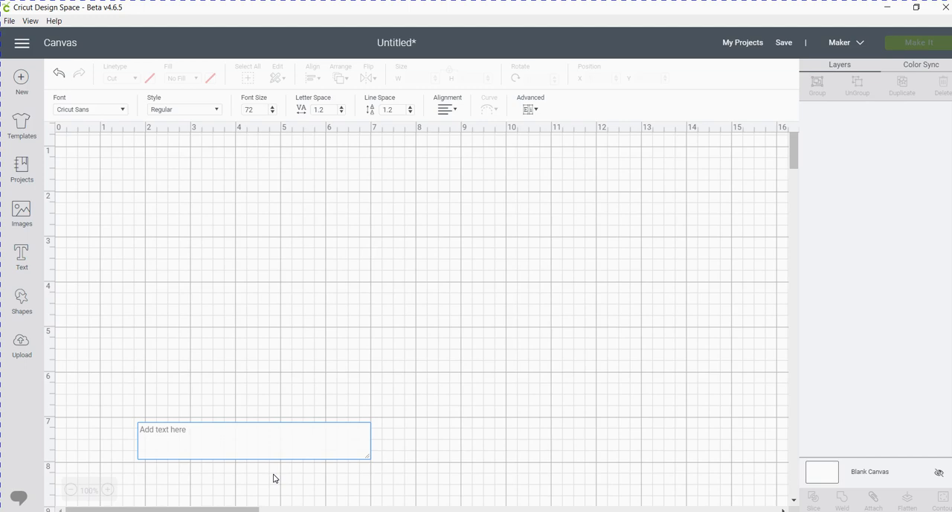
{"action": "type", "text": "C"}
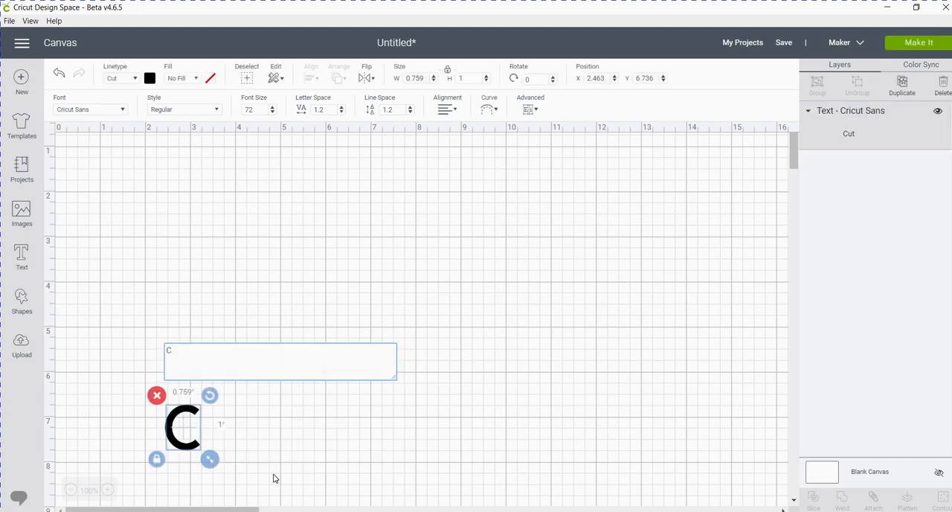
{"action": "key", "text": "BackSpace"}
{"action": "type", "text": "close to my heart"}
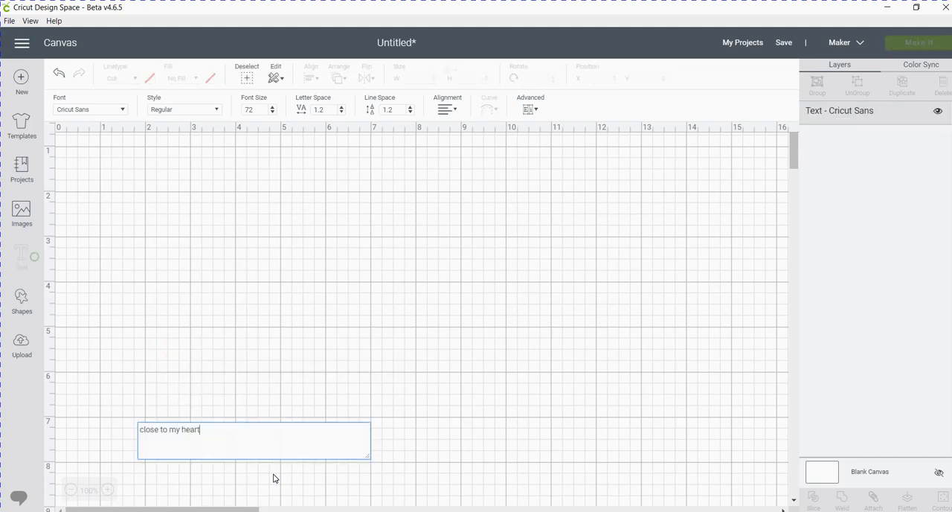
{"action": "left_click", "coordinate": [281, 477]}
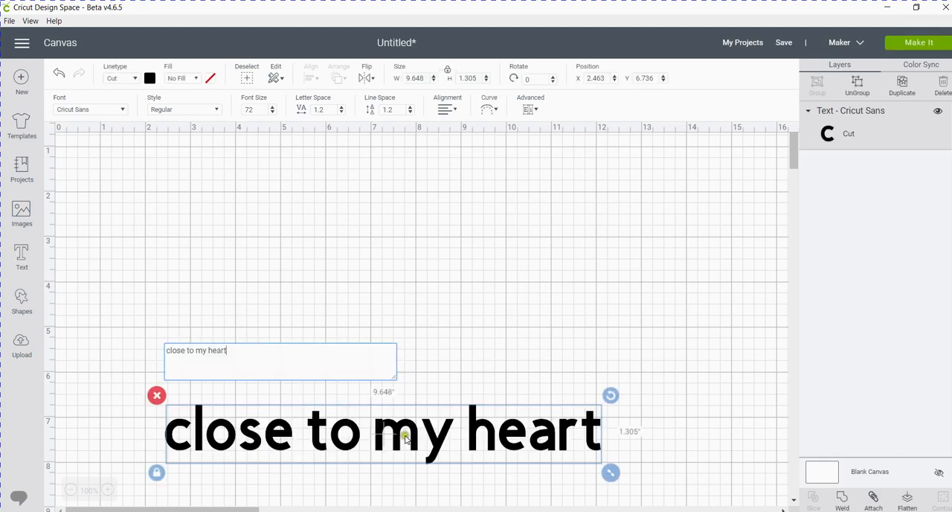
{"action": "left_click_drag", "start_coordinate": [370, 427], "coordinate": [382, 350]}
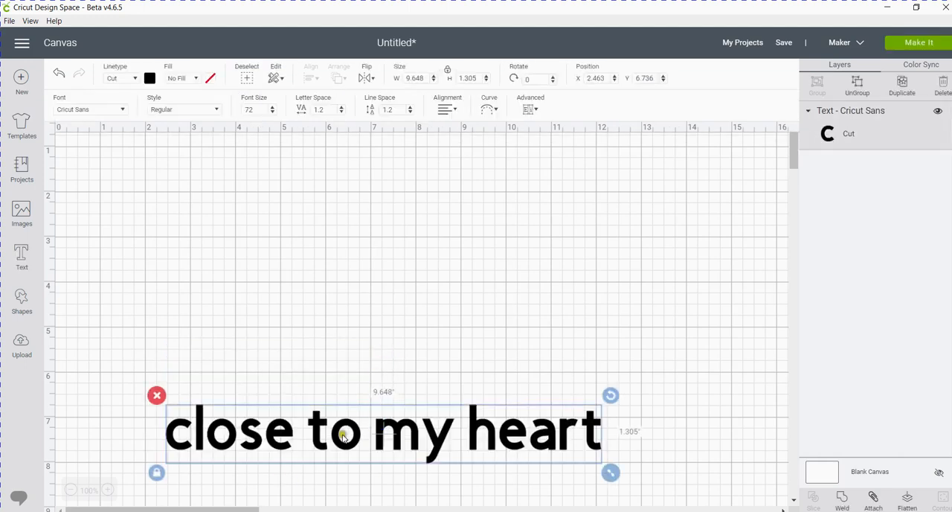
{"action": "left_click_drag", "start_coordinate": [355, 442], "coordinate": [342, 363]}
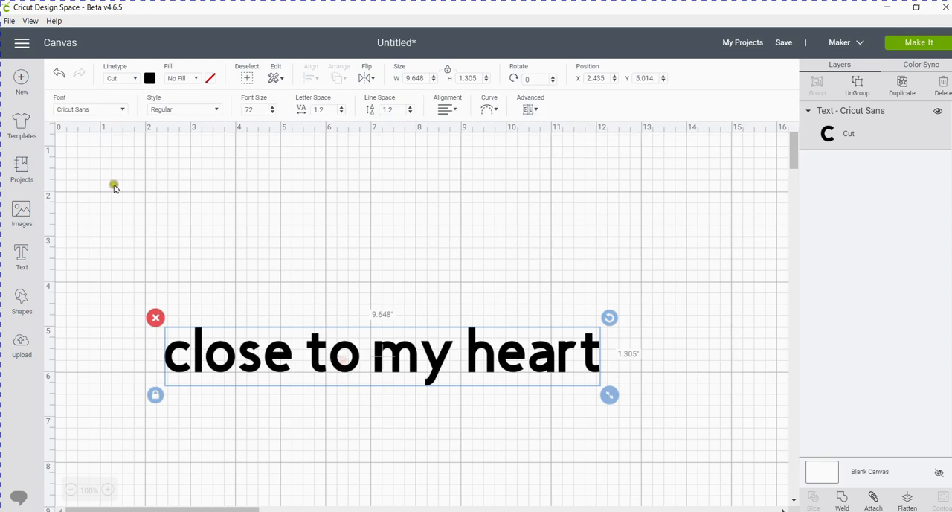
Open the font choices for the "close to my heart" text and examine the Cricut fonts with their purchase status and cutting or writing types.
{"action": "left_click", "coordinate": [123, 110]}
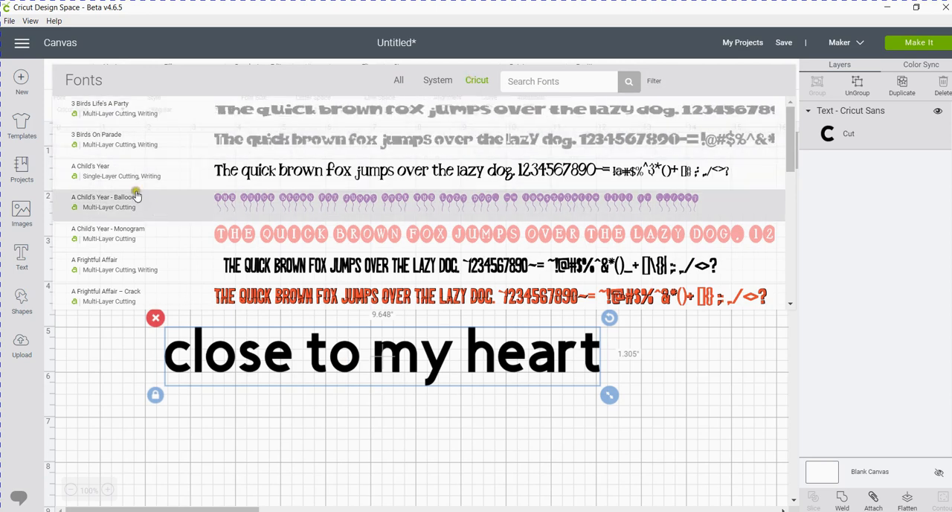
{"action": "scroll", "coordinate": [108, 178], "scroll_direction": "down", "scroll_amount": 4}
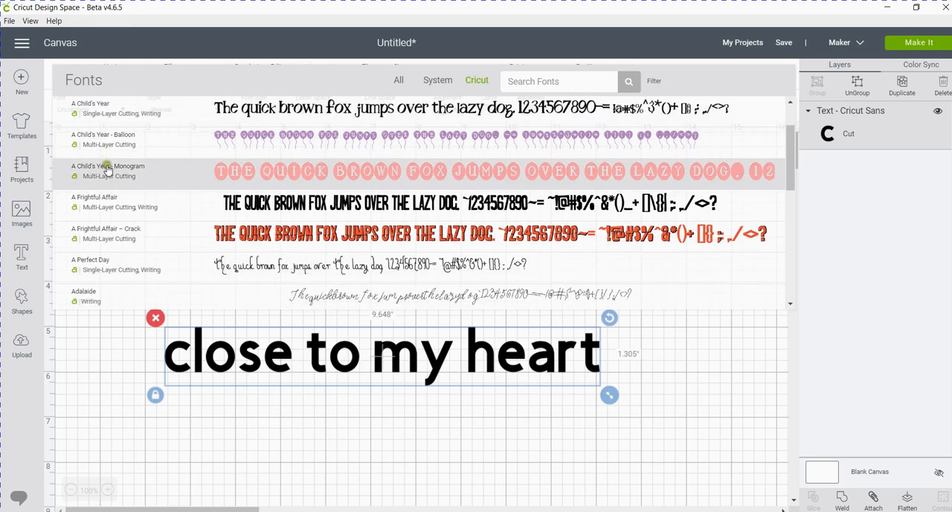
{"action": "scroll", "coordinate": [110, 196], "scroll_direction": "down", "scroll_amount": 6}
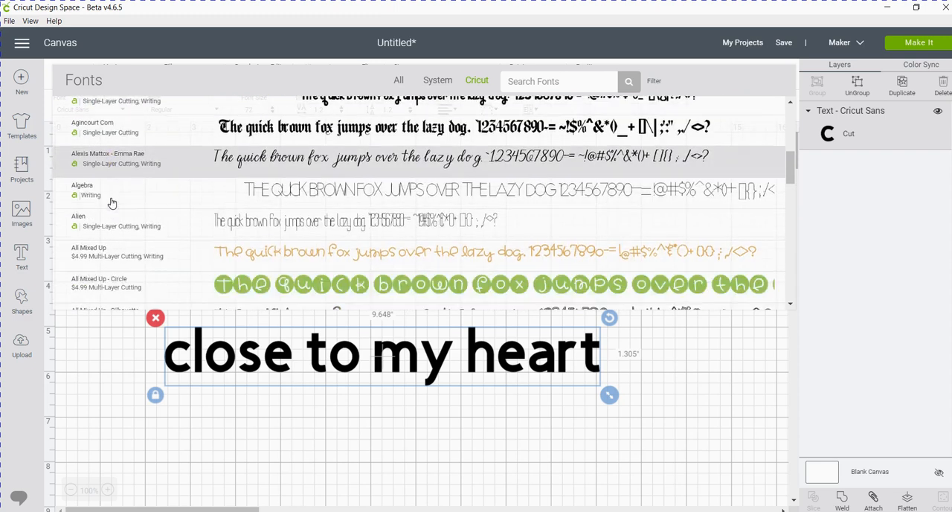
{"action": "scroll", "coordinate": [112, 203], "scroll_direction": "down", "scroll_amount": 2}
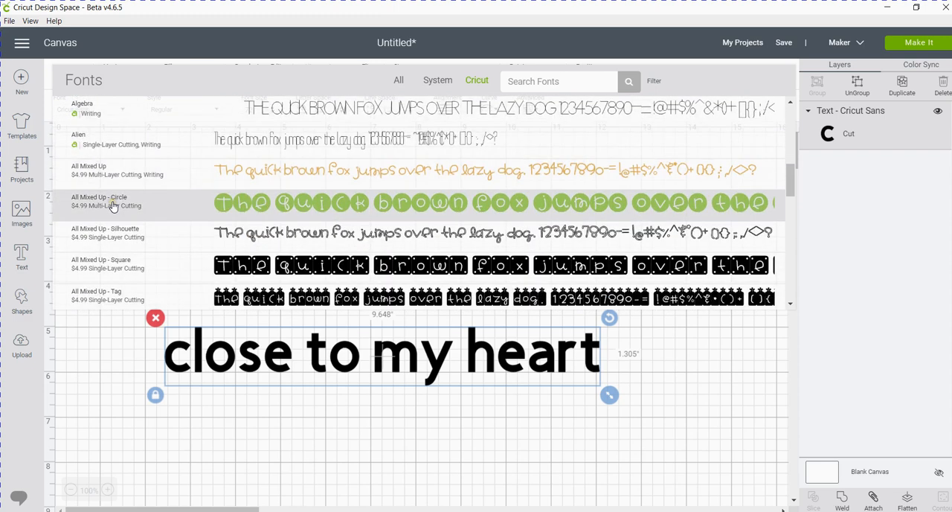
{"action": "scroll", "coordinate": [114, 207], "scroll_direction": "down", "scroll_amount": 2}
{"action": "scroll", "coordinate": [116, 207], "scroll_direction": "down", "scroll_amount": 2}
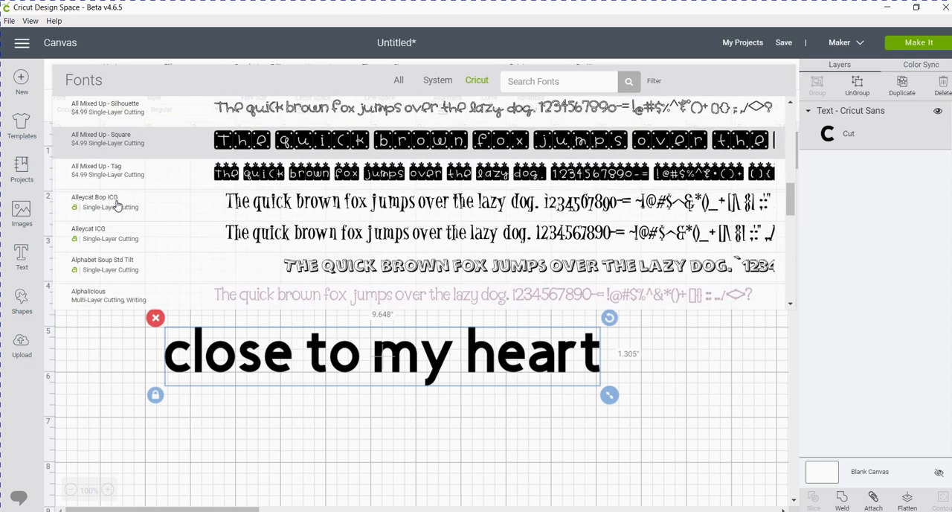
{"action": "scroll", "coordinate": [117, 206], "scroll_direction": "down", "scroll_amount": 2}
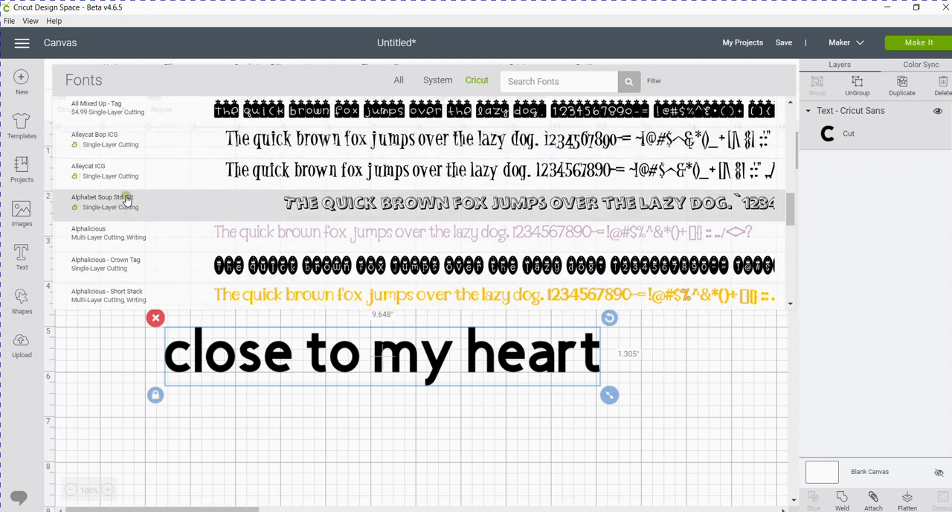
{"action": "scroll", "coordinate": [126, 201], "scroll_direction": "down", "scroll_amount": 2}
{"action": "scroll", "coordinate": [127, 206], "scroll_direction": "up", "scroll_amount": 2}
{"action": "scroll", "coordinate": [128, 220], "scroll_direction": "up", "scroll_amount": 4}
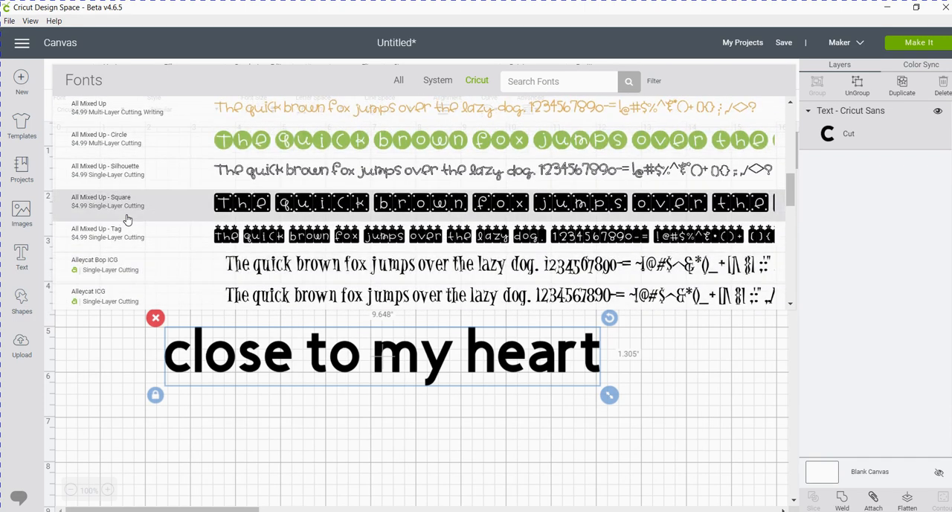
{"action": "scroll", "coordinate": [128, 220], "scroll_direction": "up", "scroll_amount": 4}
{"action": "scroll", "coordinate": [127, 219], "scroll_direction": "down", "scroll_amount": 9}
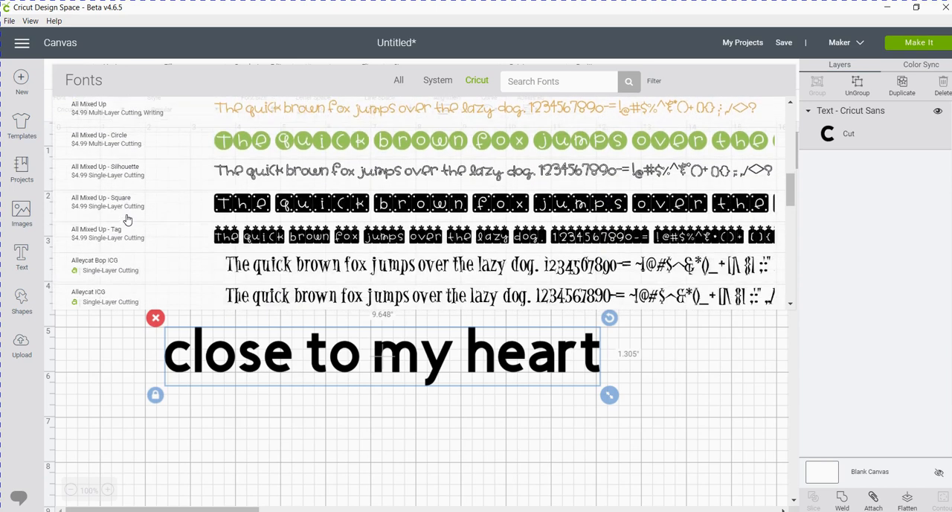
{"action": "scroll", "coordinate": [127, 219], "scroll_direction": "down", "scroll_amount": 4}
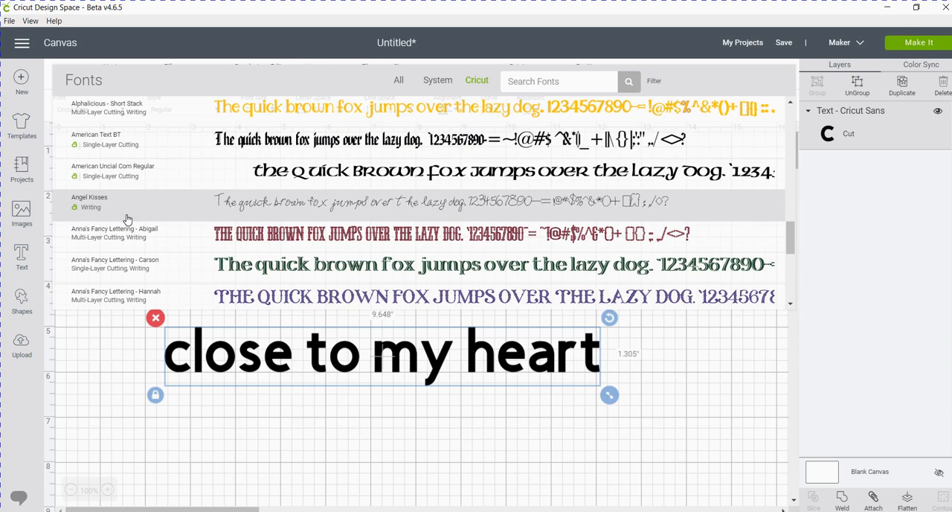
Apply the Art Philosophy font to the "close to my heart" text, followed by its Art Philosophy - Decorative Font variant.
{"action": "scroll", "coordinate": [127, 220], "scroll_direction": "down", "scroll_amount": 2}
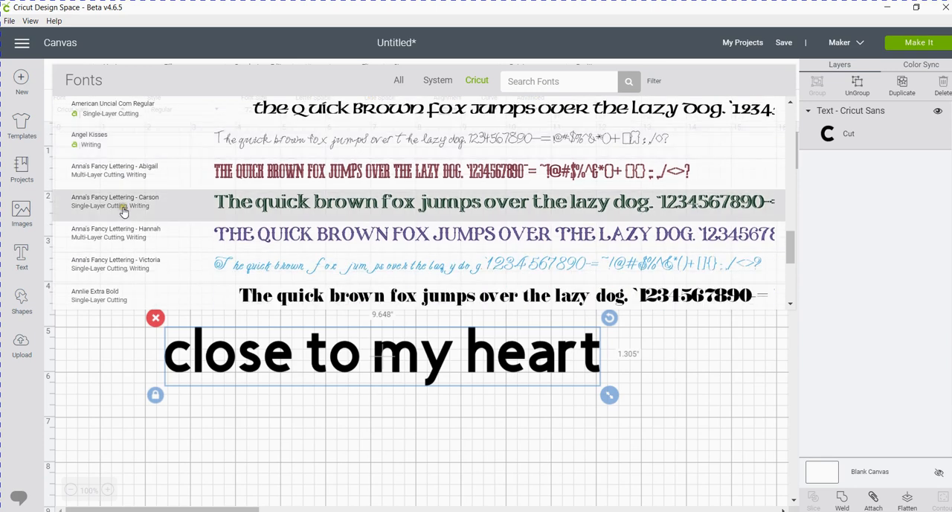
{"action": "scroll", "coordinate": [123, 212], "scroll_direction": "down", "scroll_amount": 6}
{"action": "scroll", "coordinate": [124, 212], "scroll_direction": "down", "scroll_amount": 4}
{"action": "scroll", "coordinate": [124, 214], "scroll_direction": "down", "scroll_amount": 6}
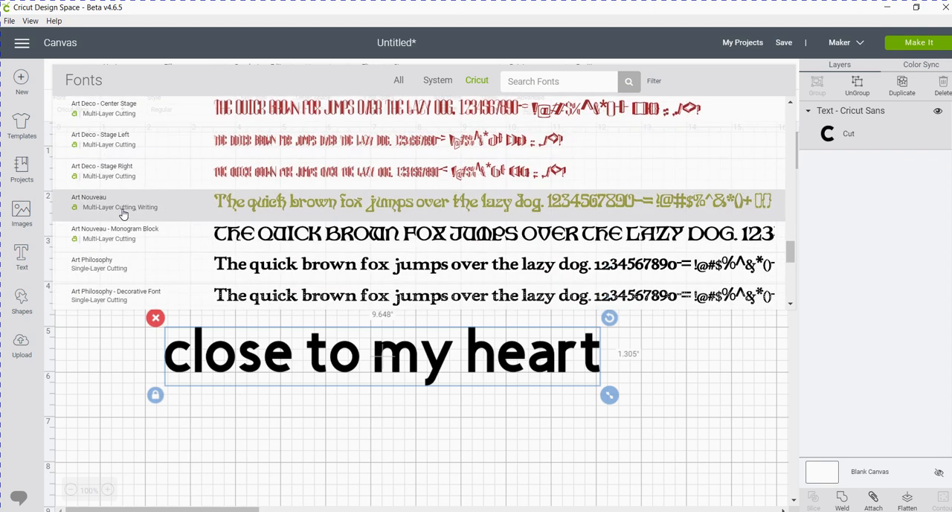
{"action": "scroll", "coordinate": [124, 213], "scroll_direction": "down", "scroll_amount": 2}
{"action": "scroll", "coordinate": [123, 213], "scroll_direction": "down", "scroll_amount": 2}
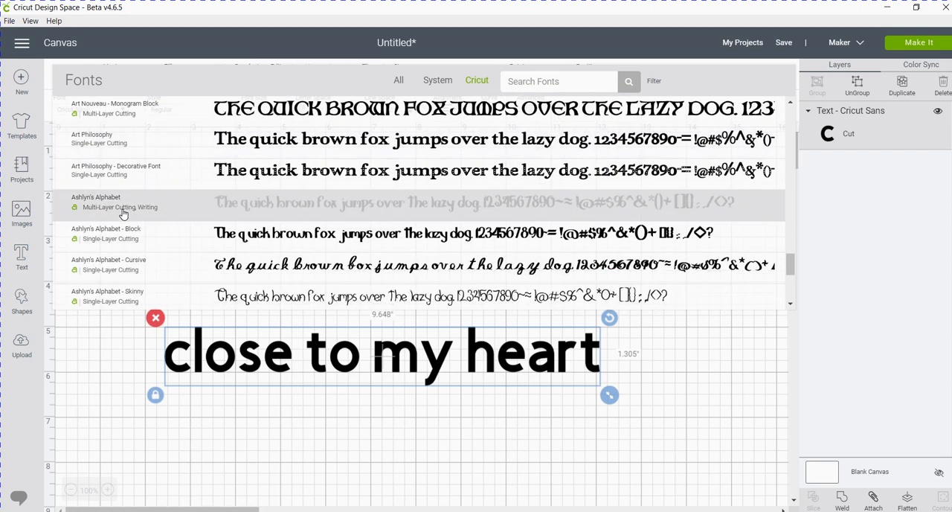
{"action": "scroll", "coordinate": [124, 214], "scroll_direction": "down", "scroll_amount": 2}
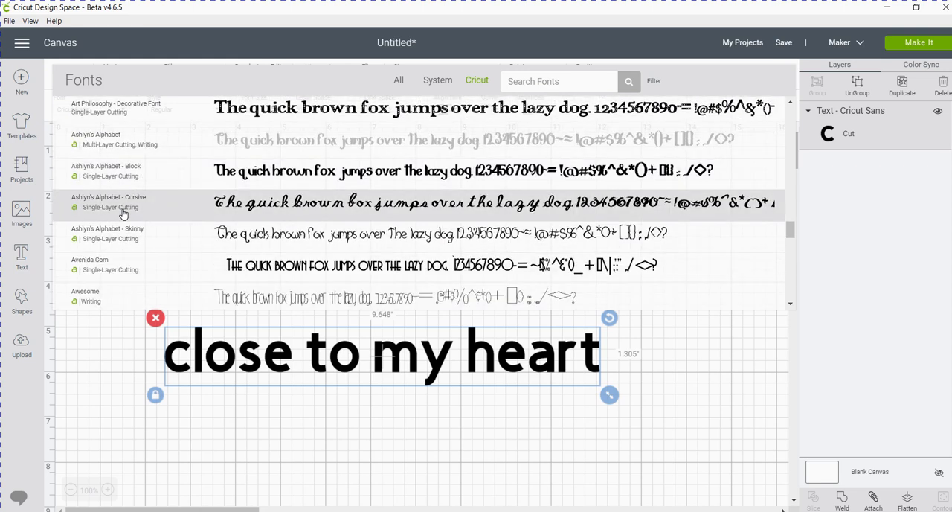
{"action": "scroll", "coordinate": [119, 205], "scroll_direction": "up", "scroll_amount": 2}
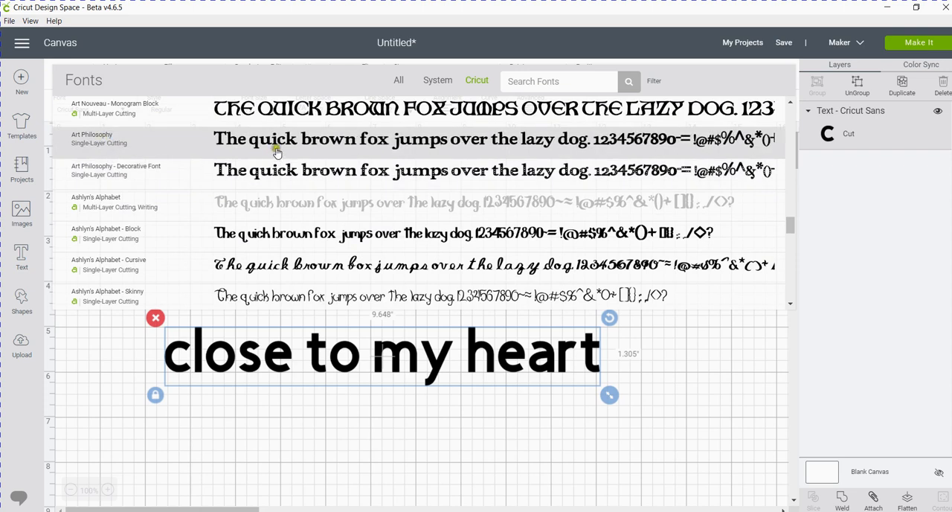
{"action": "left_click", "coordinate": [97, 139]}
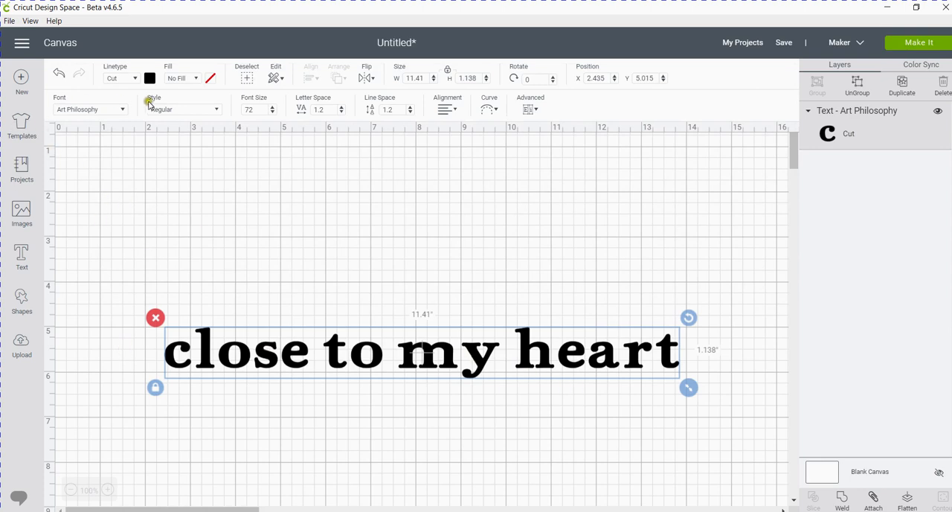
{"action": "left_click", "coordinate": [123, 110]}
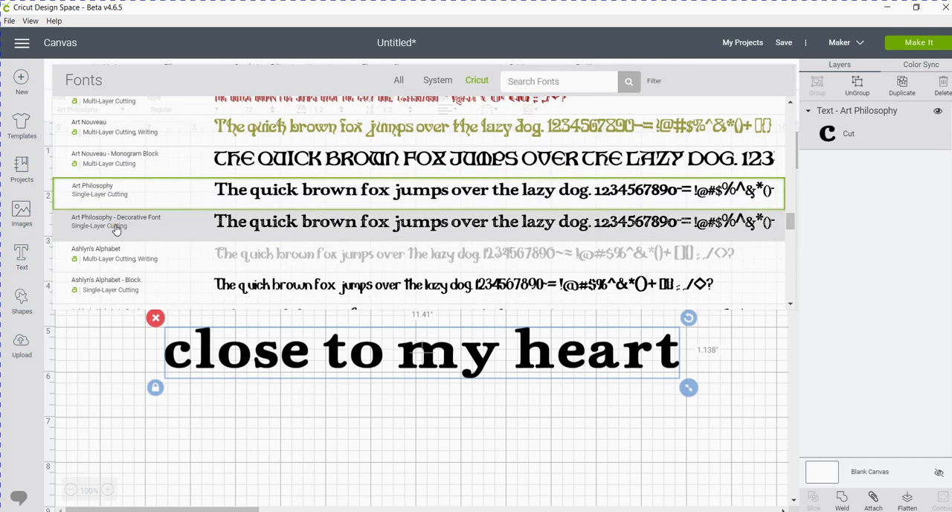
{"action": "left_click", "coordinate": [115, 229]}
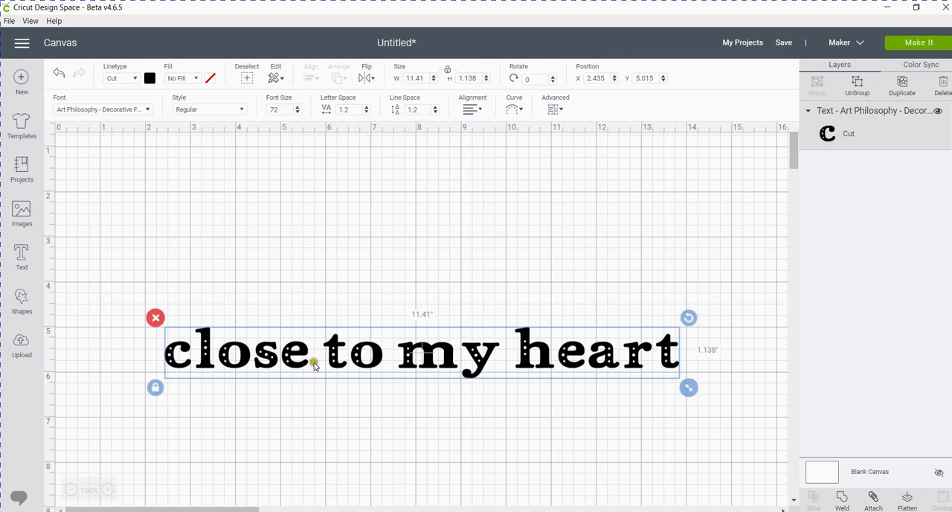
Search the Cricut fonts for "artiste" and apply Close To My Heart - Artiste to the text.
{"action": "left_click", "coordinate": [148, 111]}
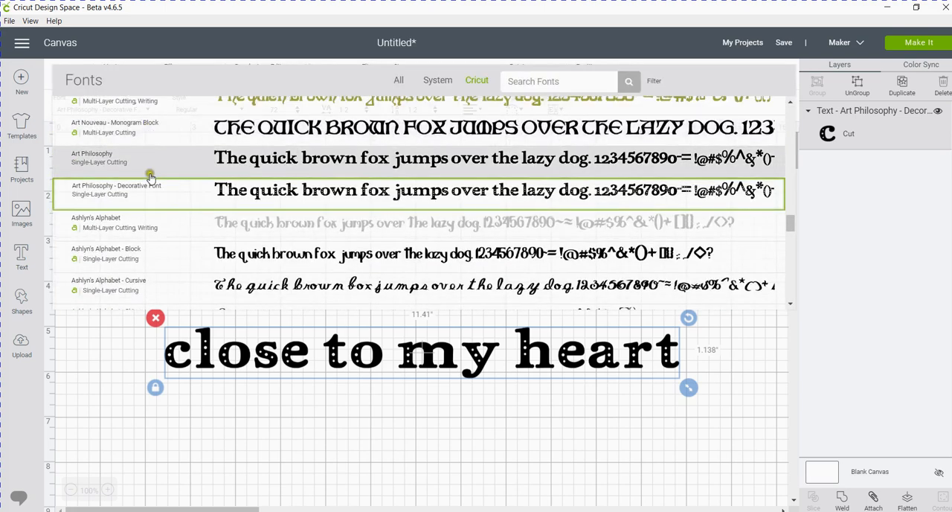
{"action": "scroll", "coordinate": [152, 201], "scroll_direction": "down", "scroll_amount": 4}
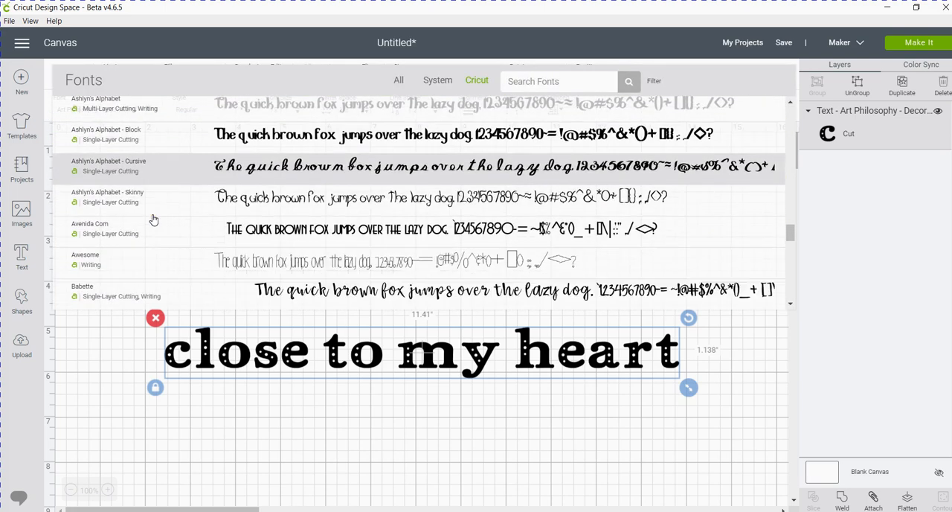
{"action": "scroll", "coordinate": [151, 216], "scroll_direction": "down", "scroll_amount": 4}
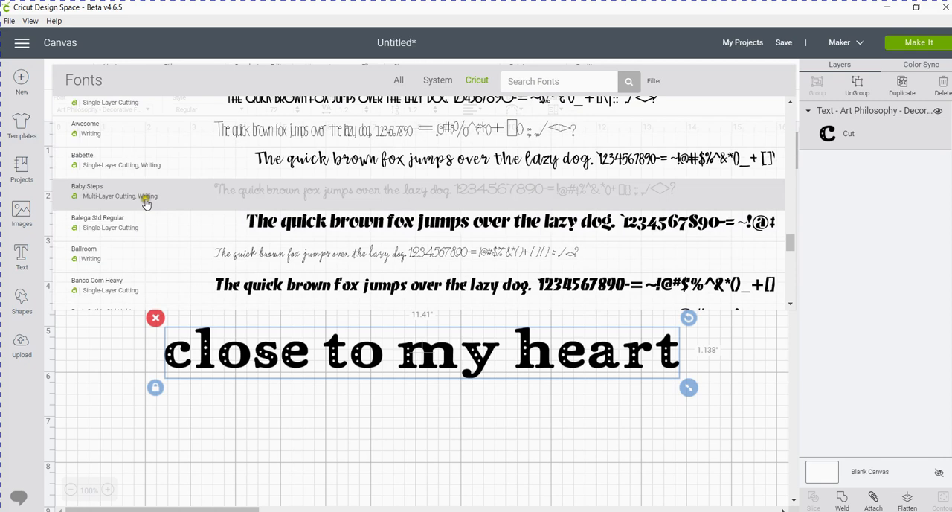
{"action": "scroll", "coordinate": [145, 204], "scroll_direction": "down", "scroll_amount": 7}
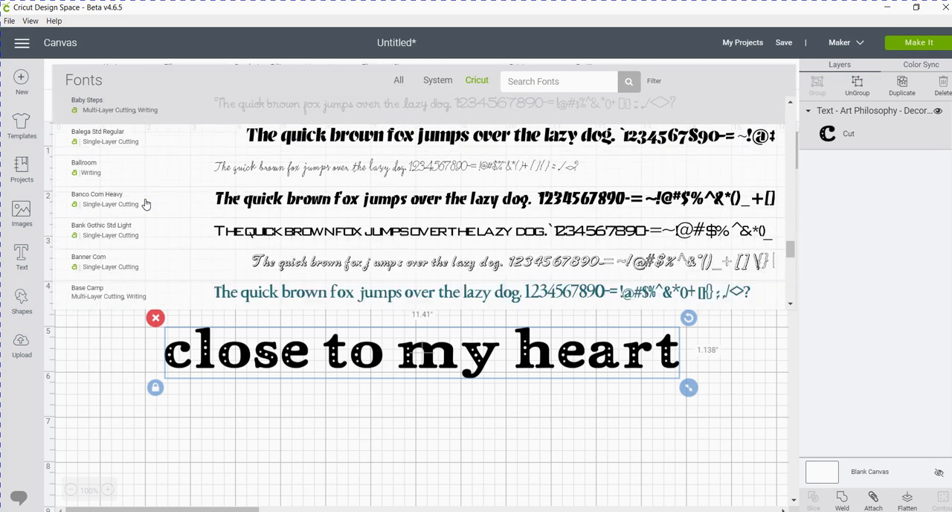
{"action": "scroll", "coordinate": [146, 203], "scroll_direction": "down", "scroll_amount": 9}
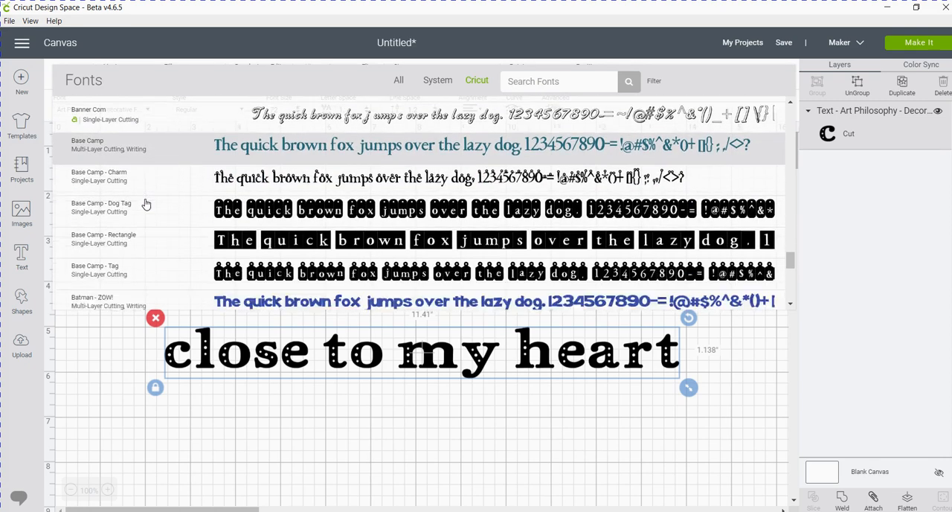
{"action": "scroll", "coordinate": [146, 203], "scroll_direction": "down", "scroll_amount": 3}
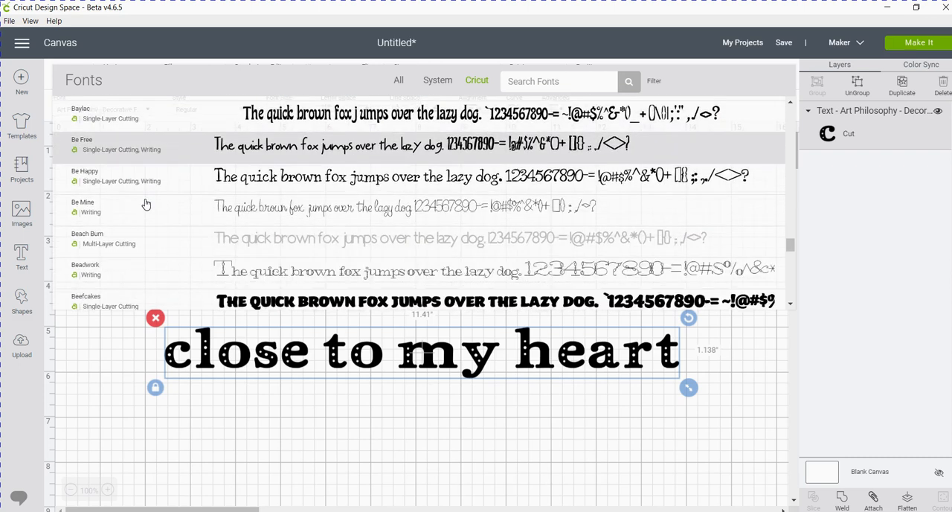
{"action": "left_click", "coordinate": [515, 82]}
{"action": "type", "text": "artiste"}
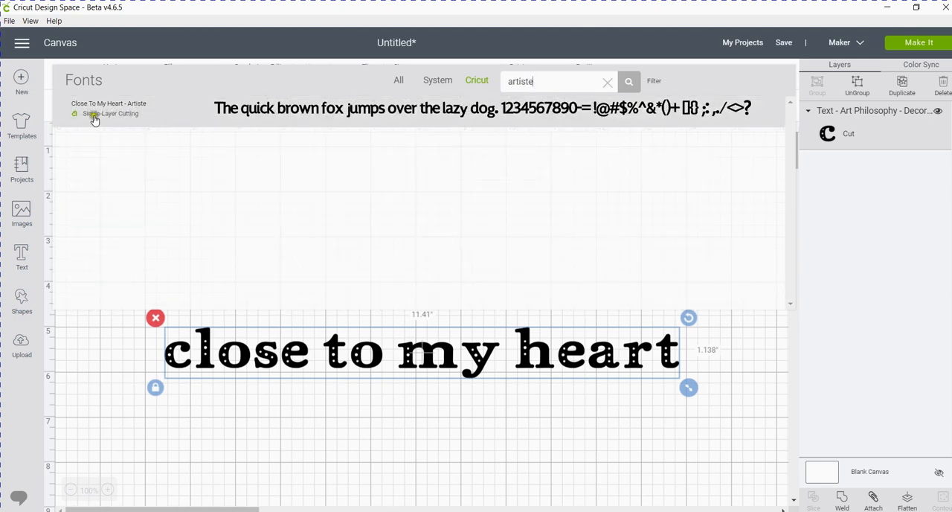
{"action": "left_click", "coordinate": [299, 111]}
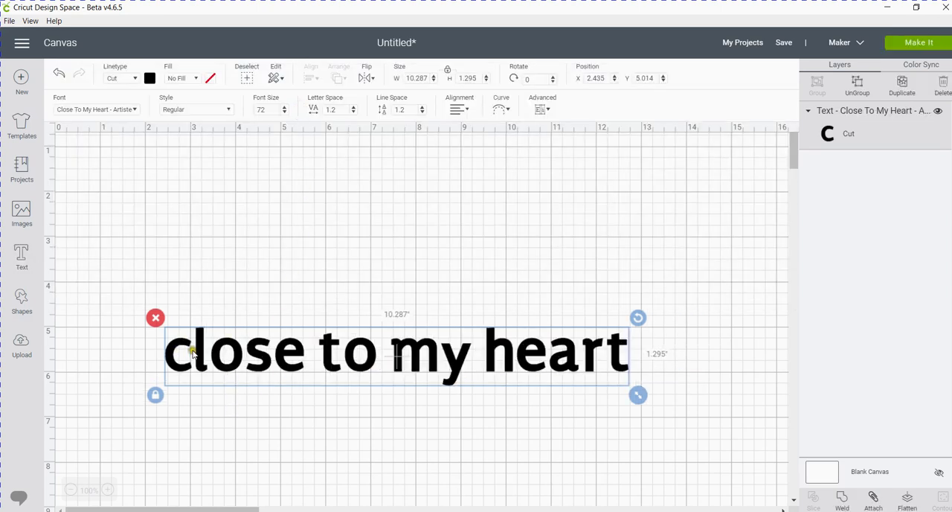
Search the Cricut fonts for "artbooking" and set the text's font to Close To My Heart - Artbooking.
{"action": "left_click", "coordinate": [136, 110]}
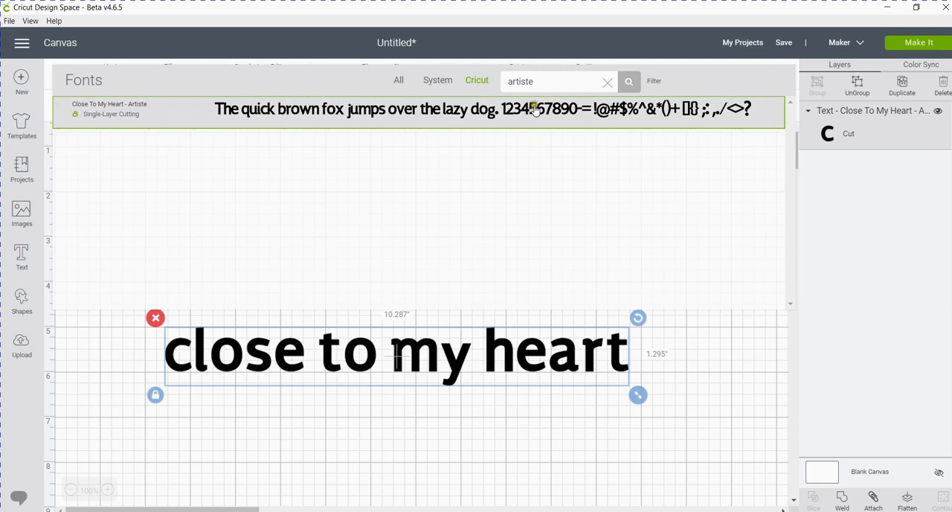
{"action": "double_click", "coordinate": [537, 80]}
{"action": "type", "text": "artbooking"}
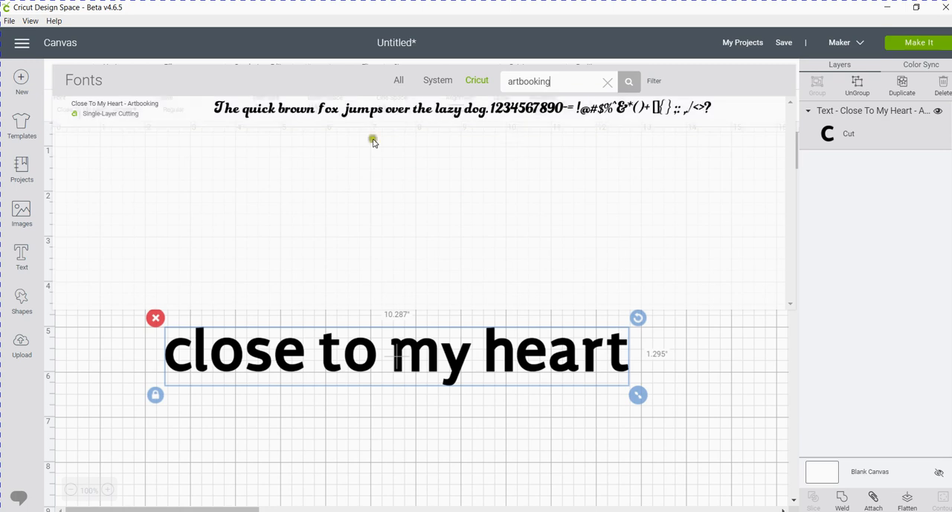
{"action": "left_click", "coordinate": [131, 107]}
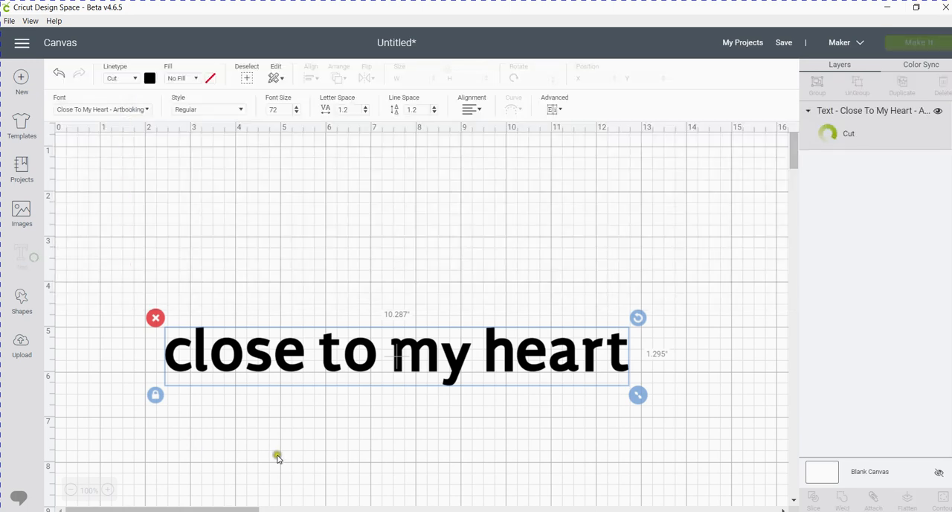